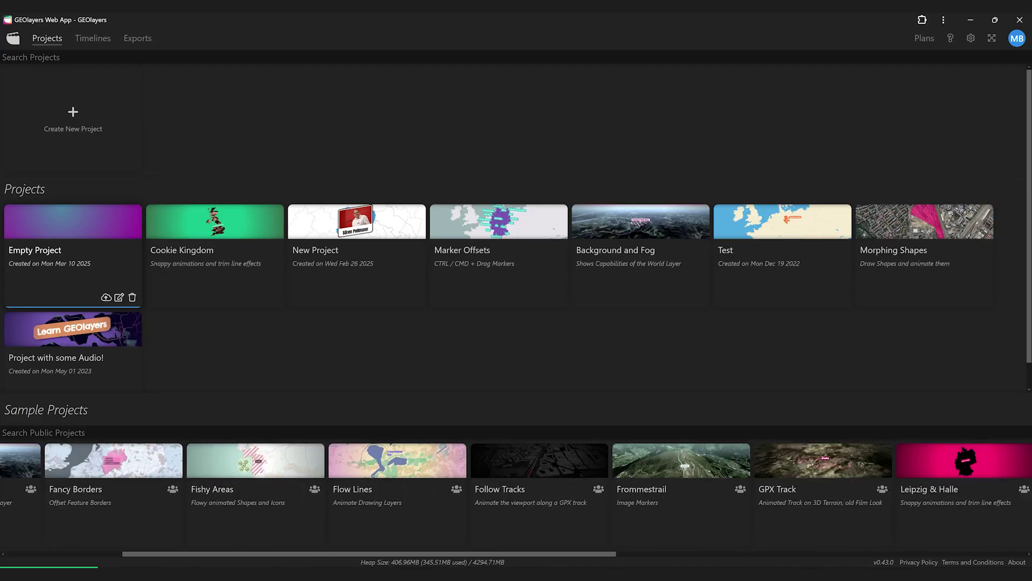
Step: Scroll the Sample Projects row and select the Leipzig & Halle sample
drag(488, 555, 751, 555)
click(654, 489)
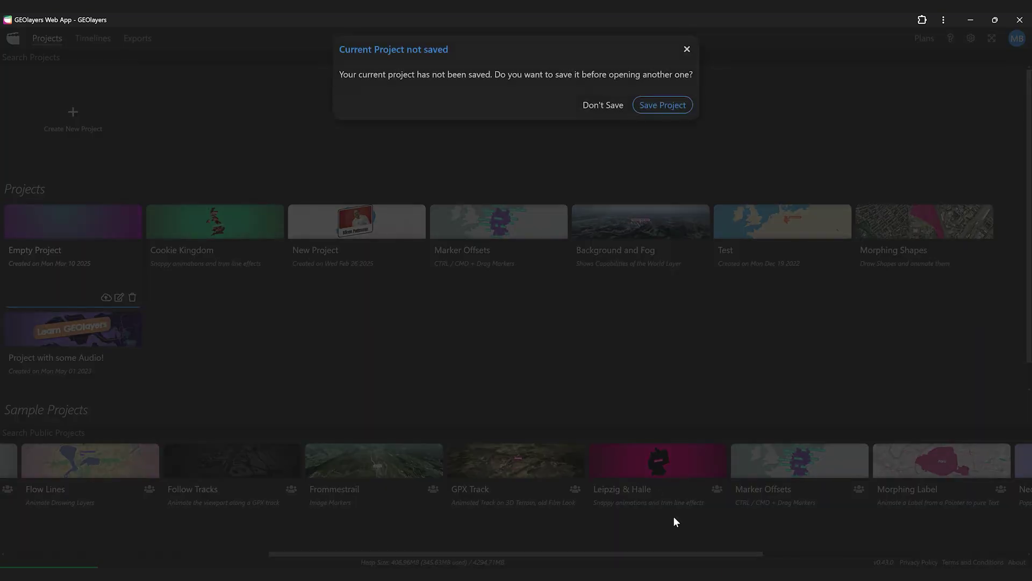
Step: Discard the unsaved project to open the sample, then check the Germany label's properties
click(598, 105)
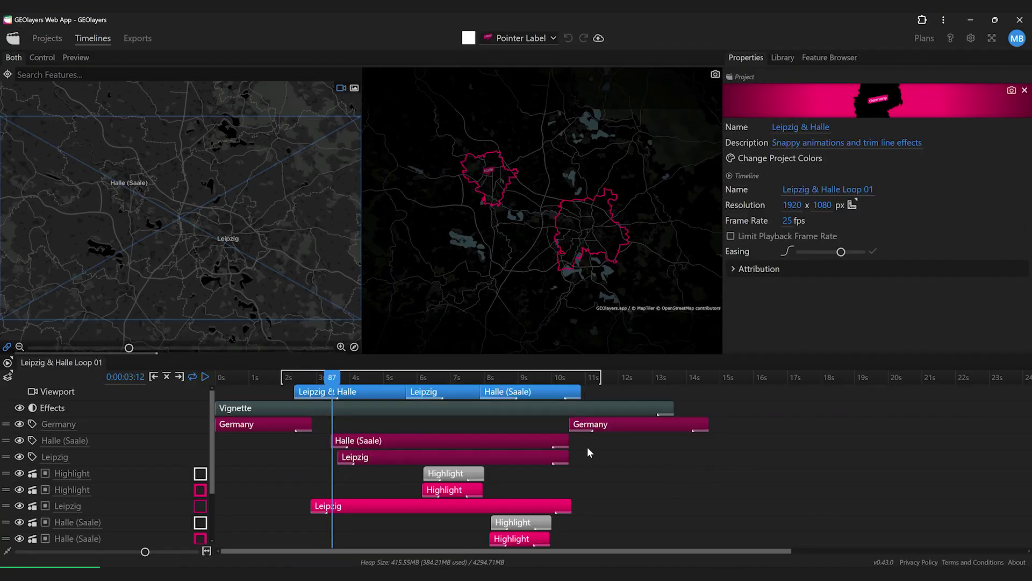
click(612, 428)
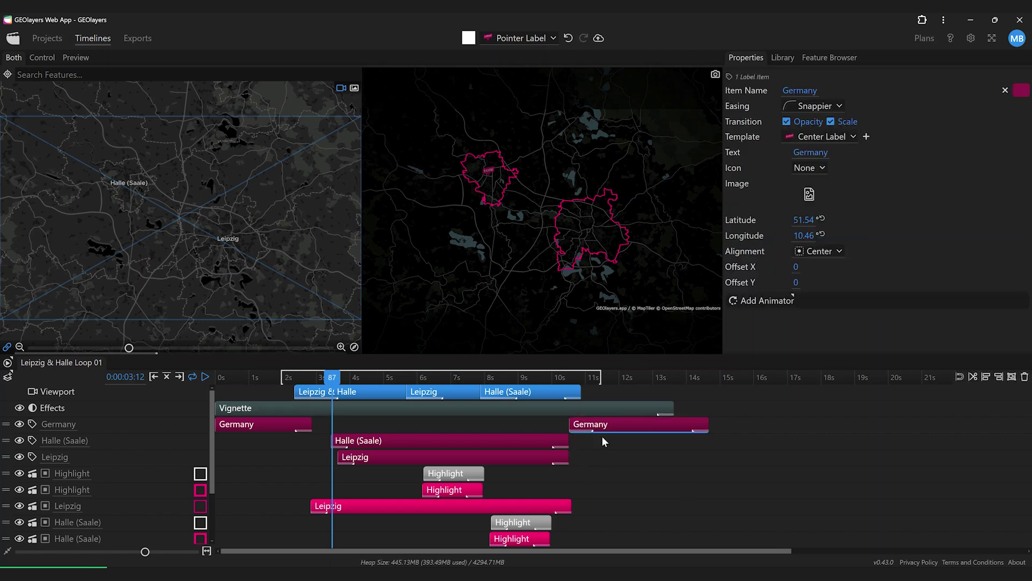
click(601, 445)
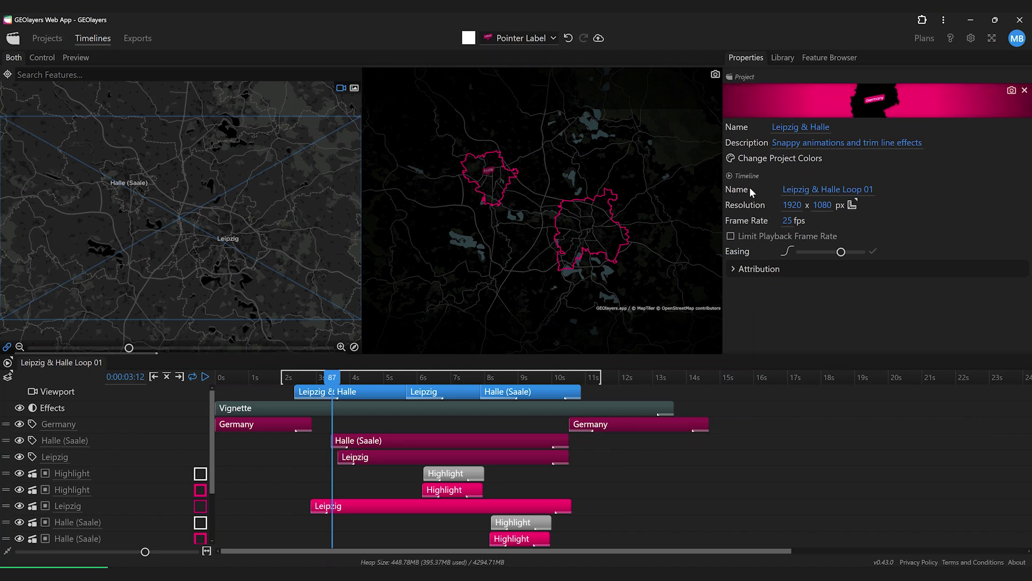
Step: Set the timeline resolution preset to portrait 1080 x 1920 and scrub back to 2:06
click(852, 205)
click(815, 243)
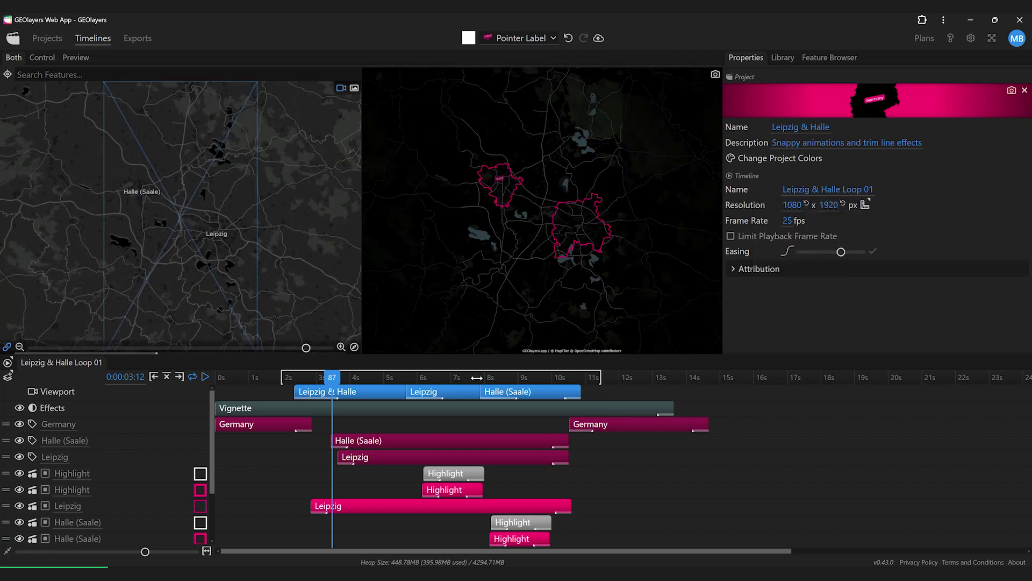
drag(409, 379, 289, 378)
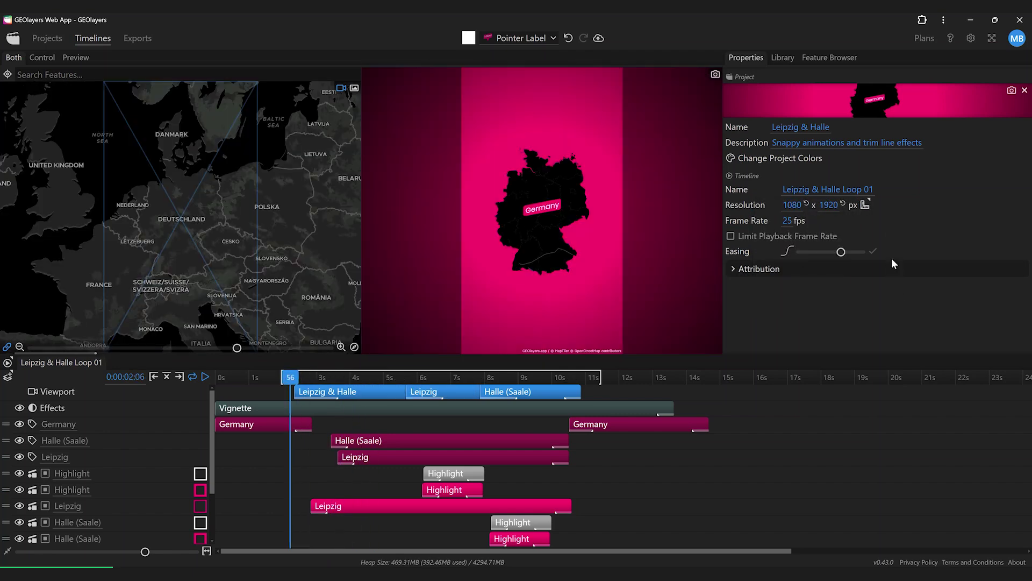
Step: Preview the project colour scheme and change its pink colour to green
click(808, 163)
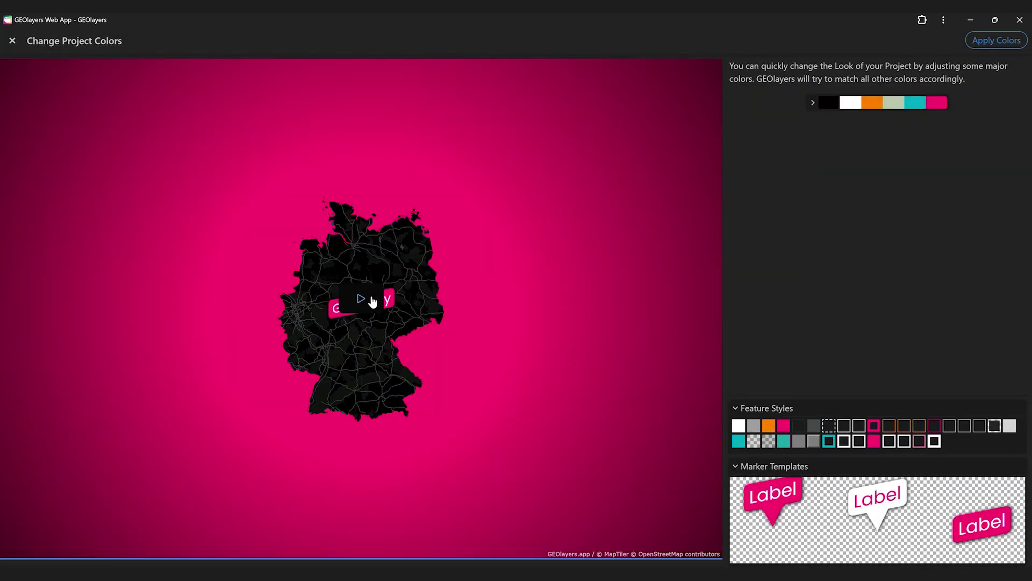
click(372, 302)
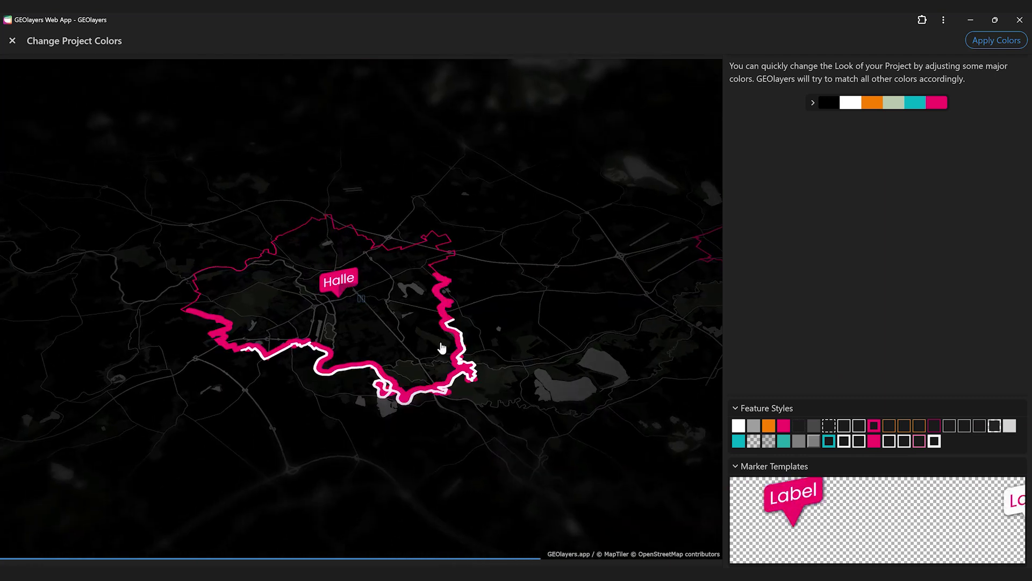
click(814, 103)
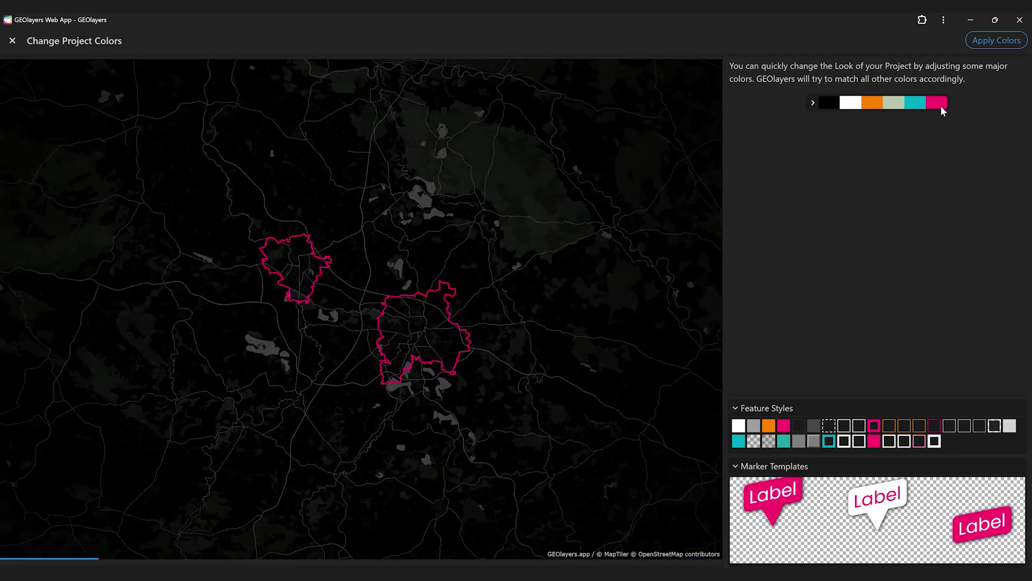
click(941, 107)
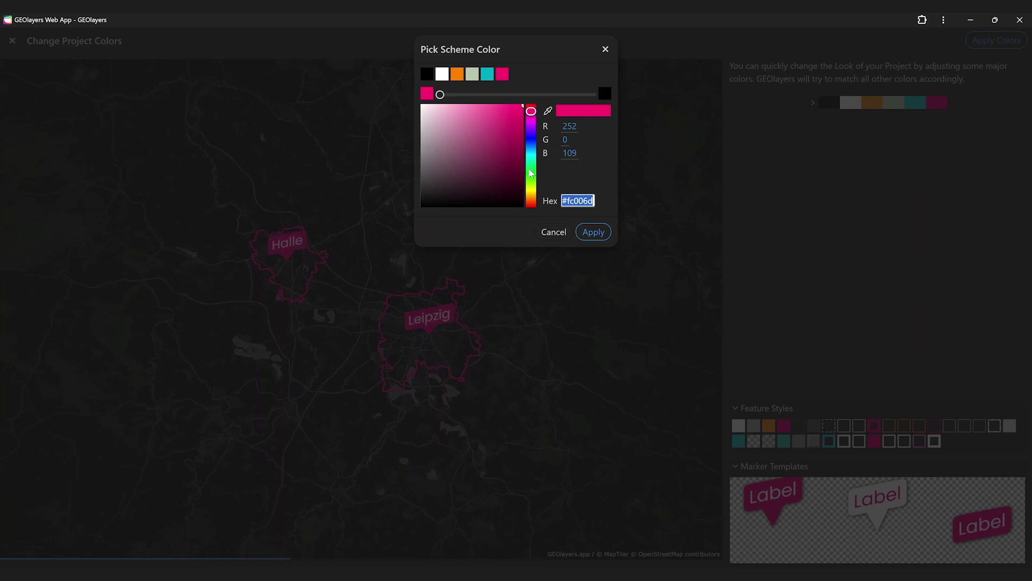
drag(530, 170, 507, 143)
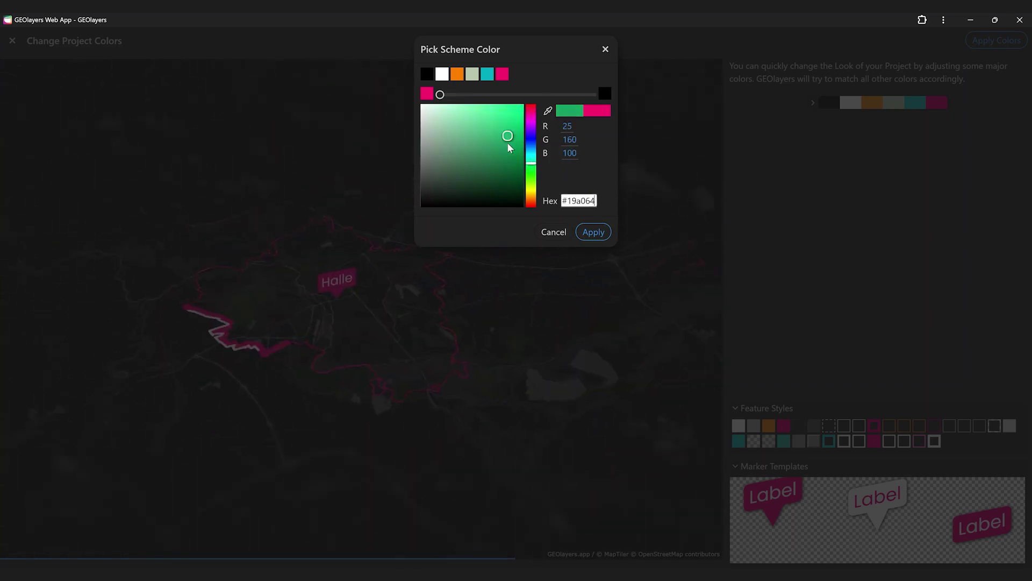
click(594, 232)
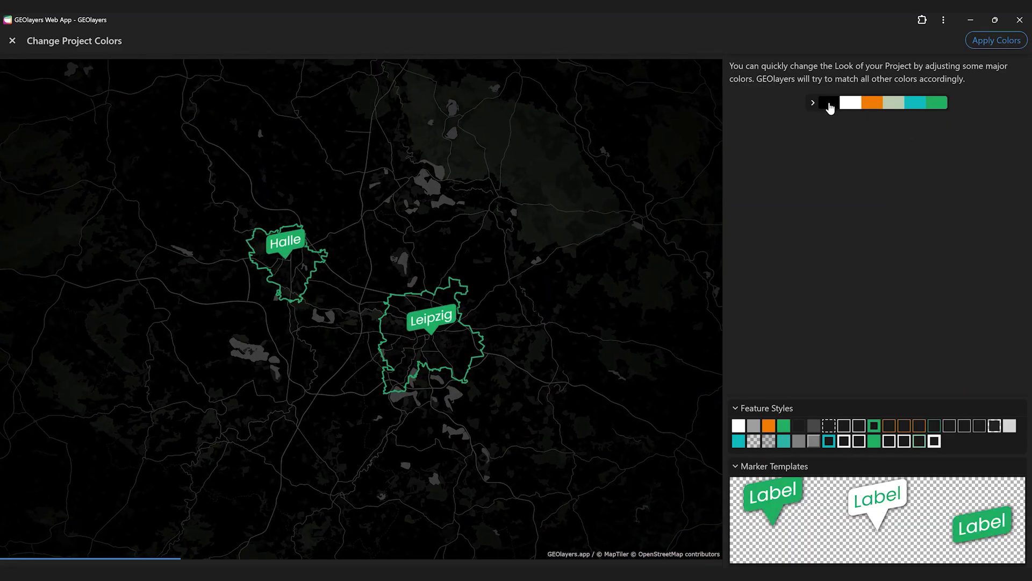
Step: Change the black scheme colour to dark brown #291f19
click(829, 103)
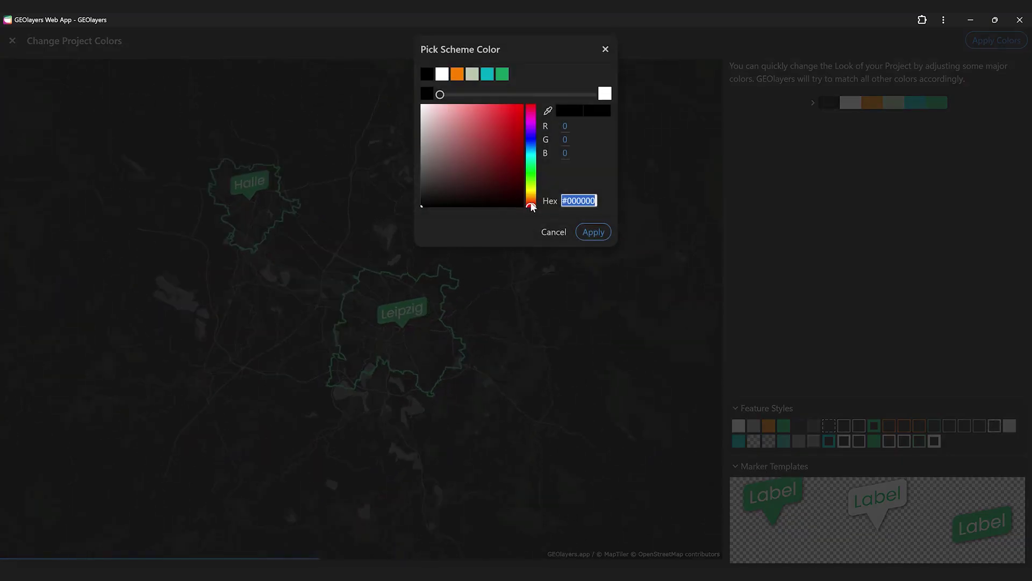
drag(530, 208, 530, 200)
click(446, 190)
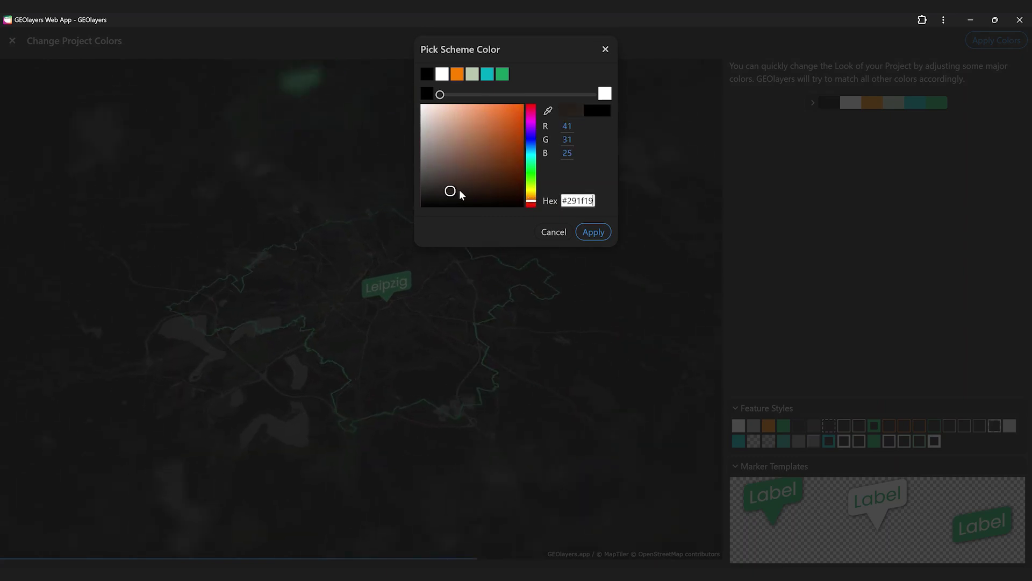
click(460, 190)
click(607, 235)
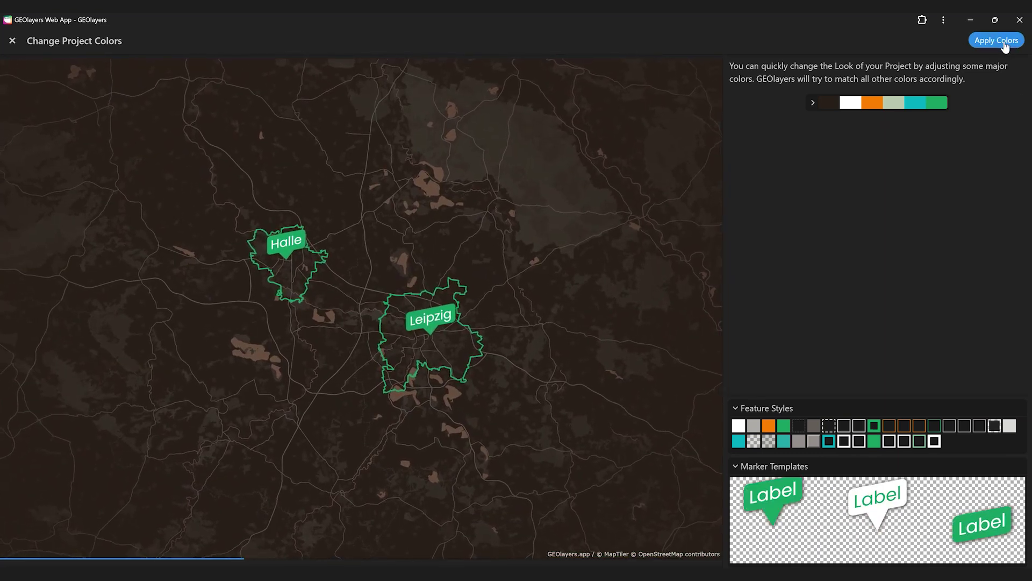
Step: Apply the new colours and search features for 'united kingdom' in Natural Earth results
click(1003, 42)
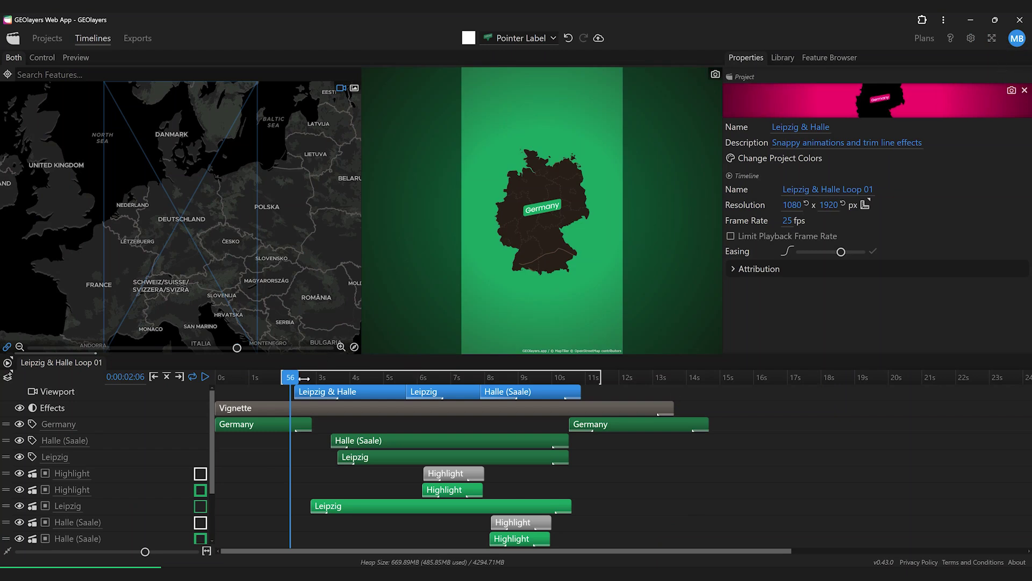
drag(304, 378, 289, 377)
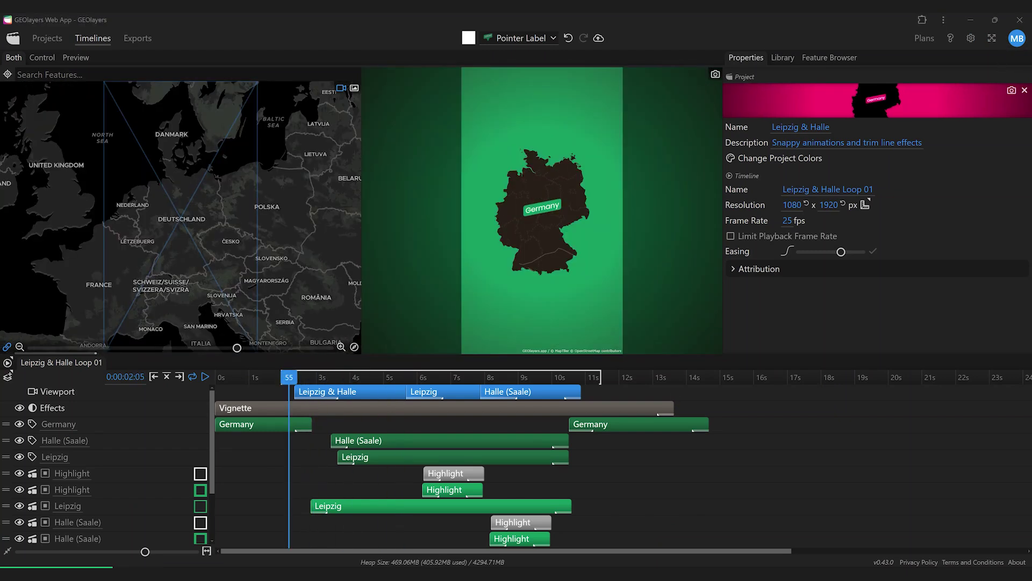
click(70, 74)
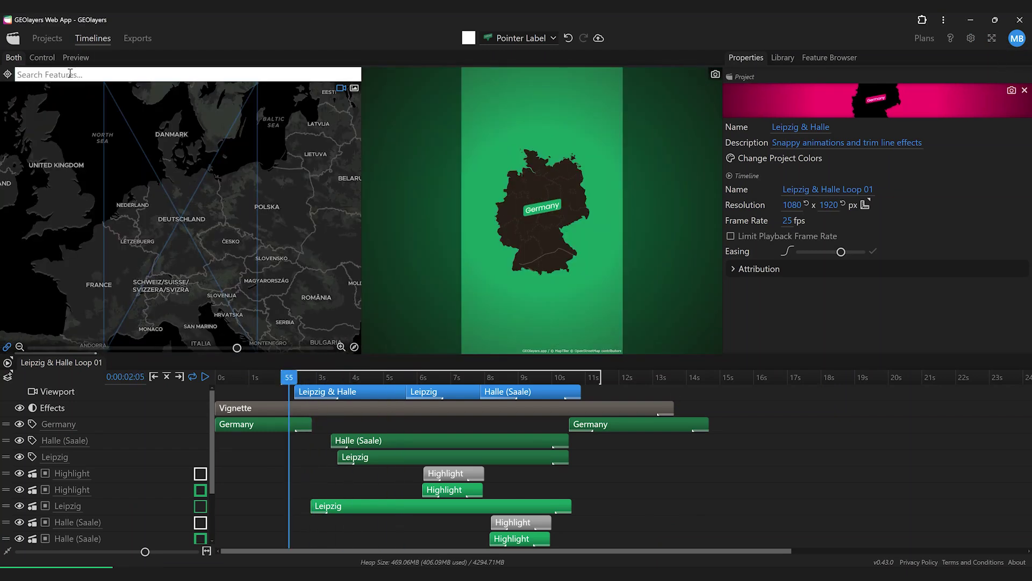
text(united )
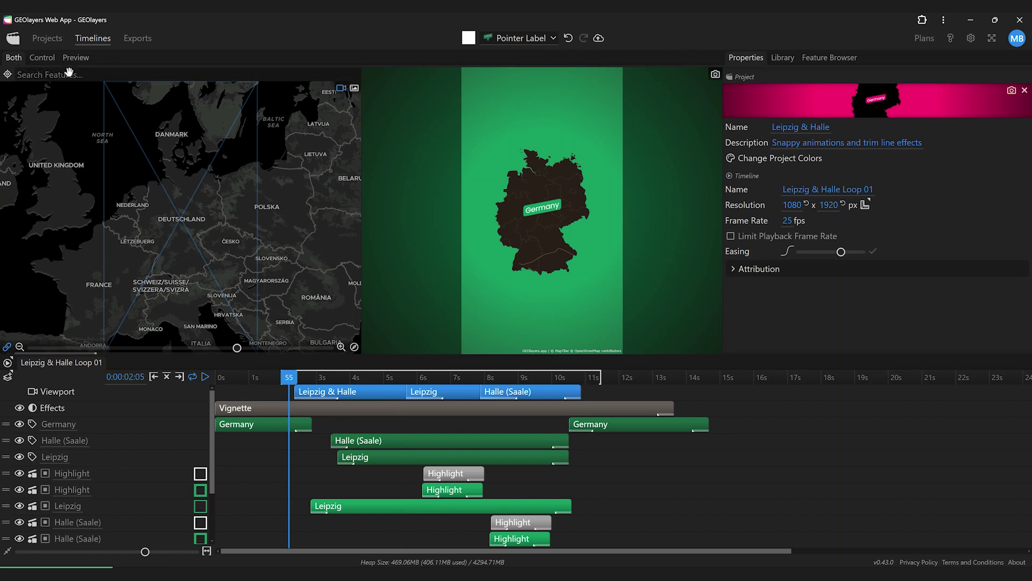
text(kingdom)
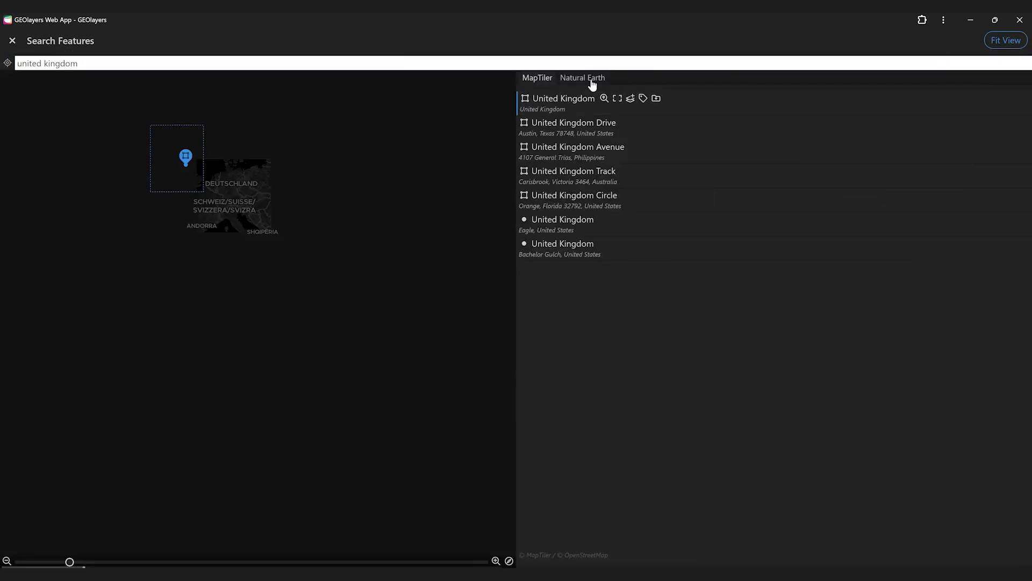
click(590, 79)
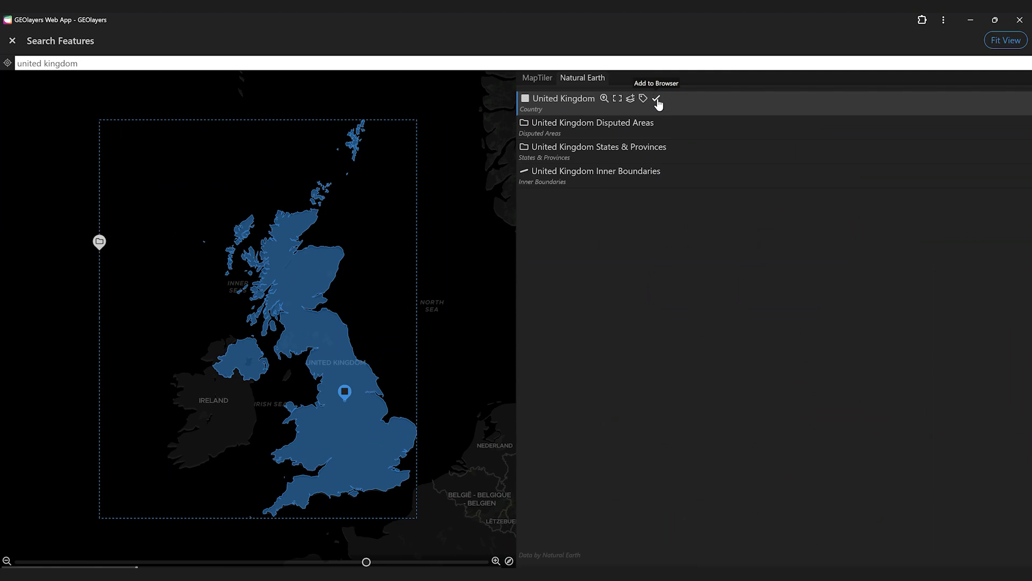
Step: Search 'london' to add London and City of London, then view the feature list
click(373, 63)
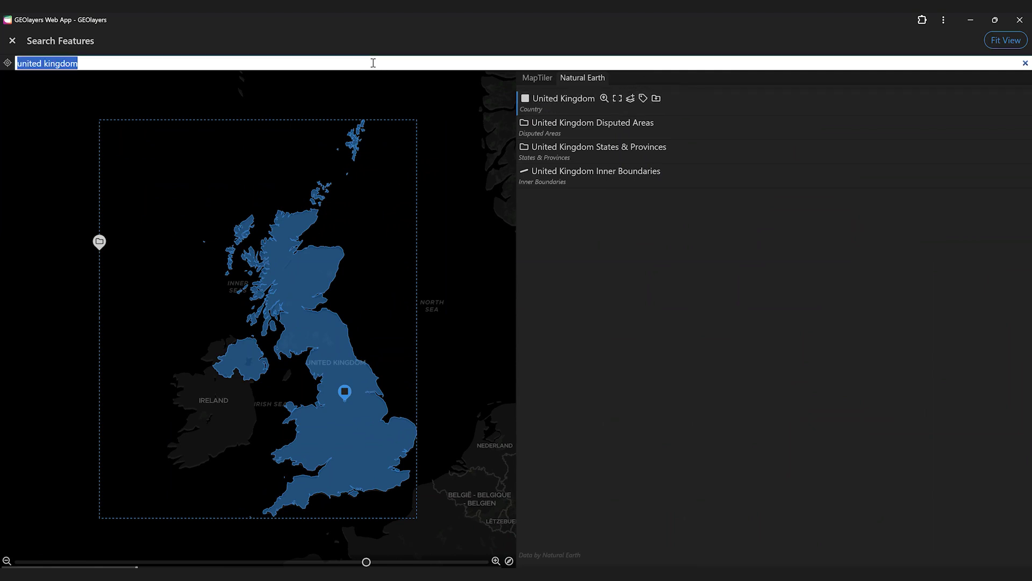
text(london)
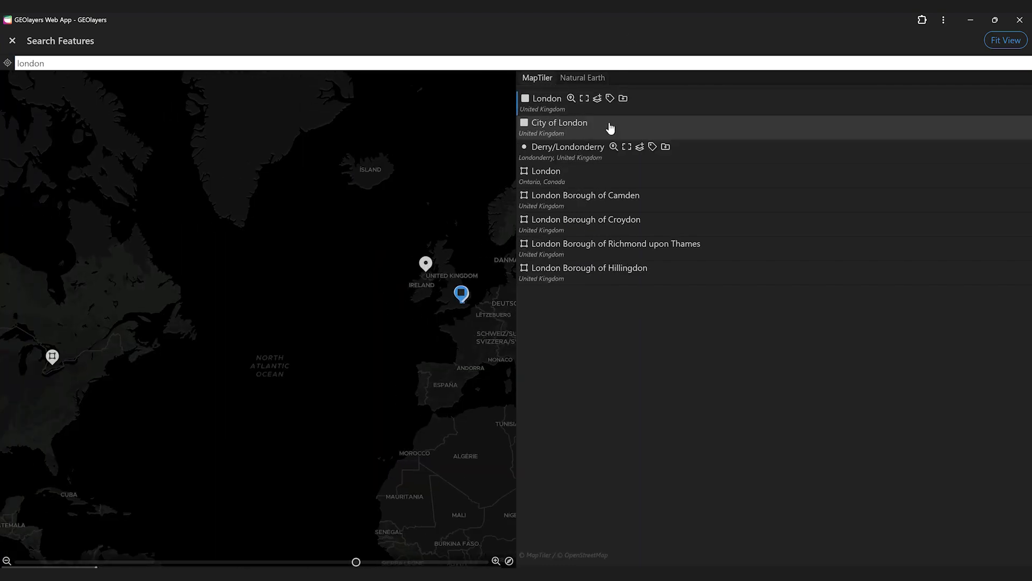
click(546, 112)
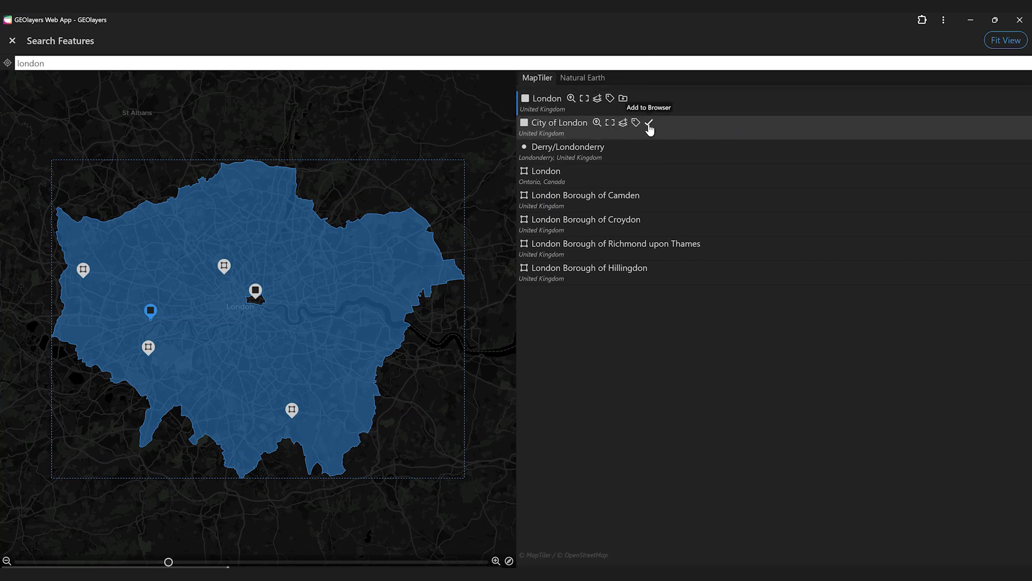
click(12, 42)
click(831, 59)
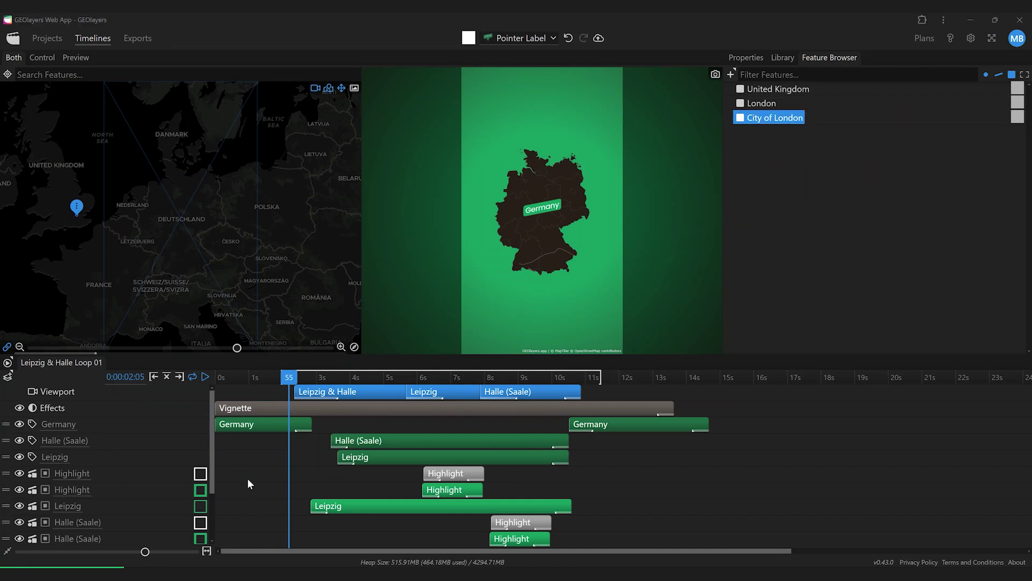
Step: Put the United Kingdom feature from the Feature Browser onto the Deutschland layer
drag(212, 454, 210, 506)
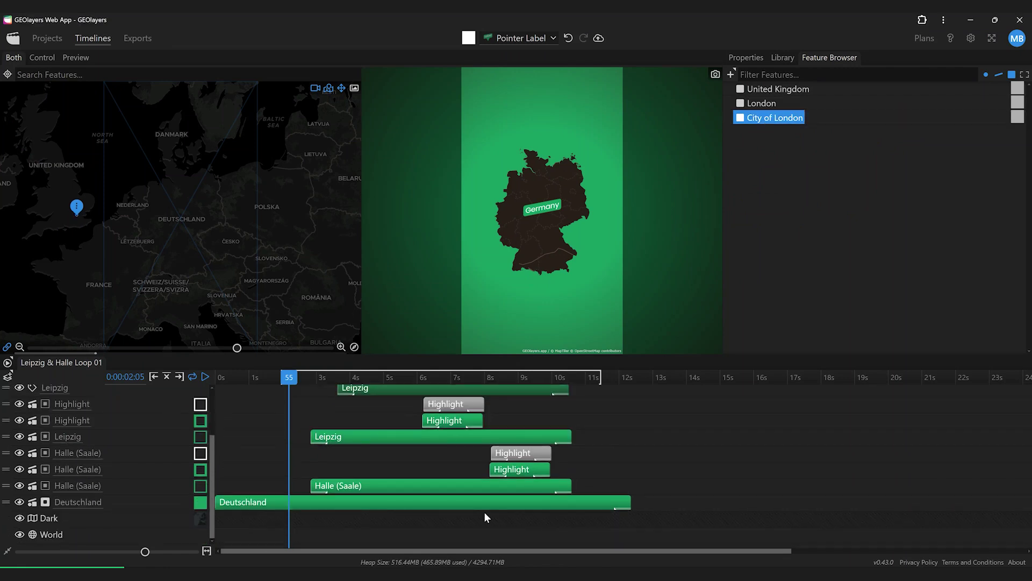
click(19, 502)
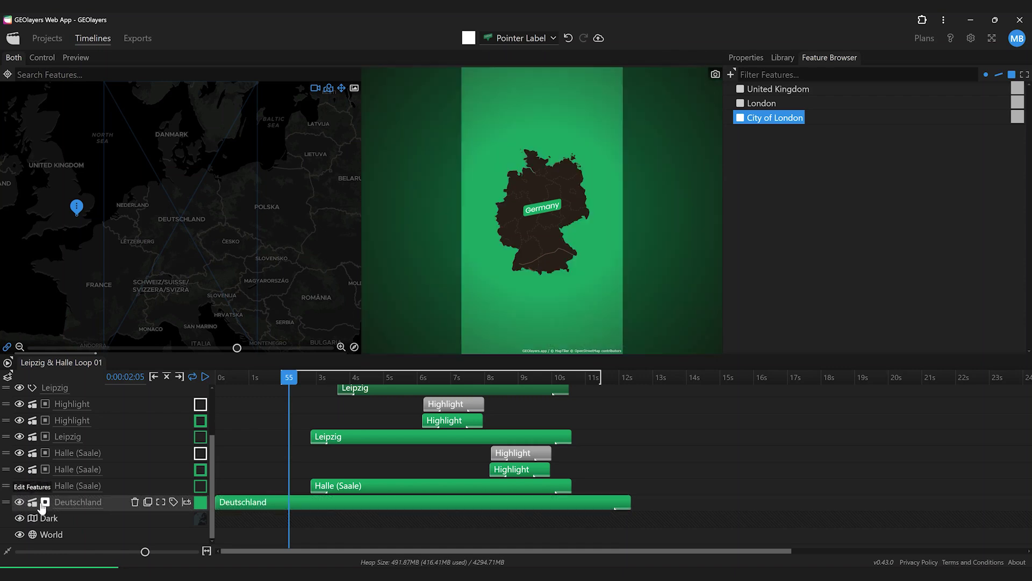
click(45, 503)
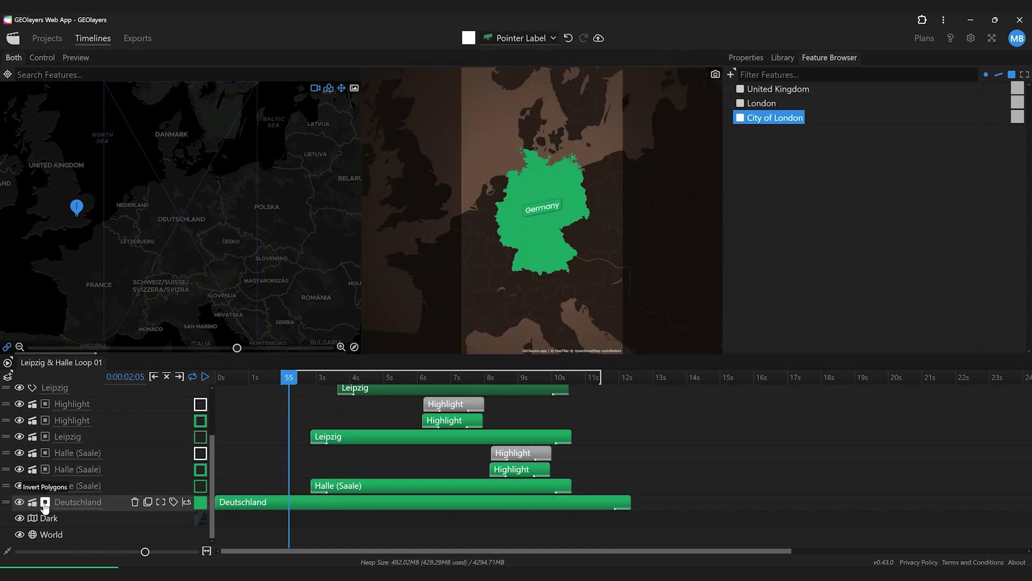
click(45, 503)
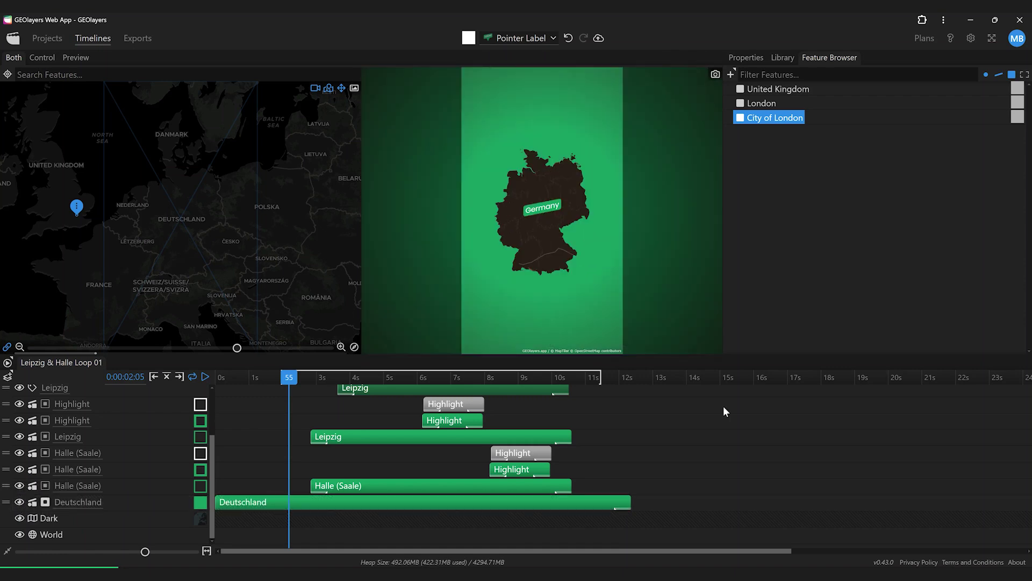
click(789, 91)
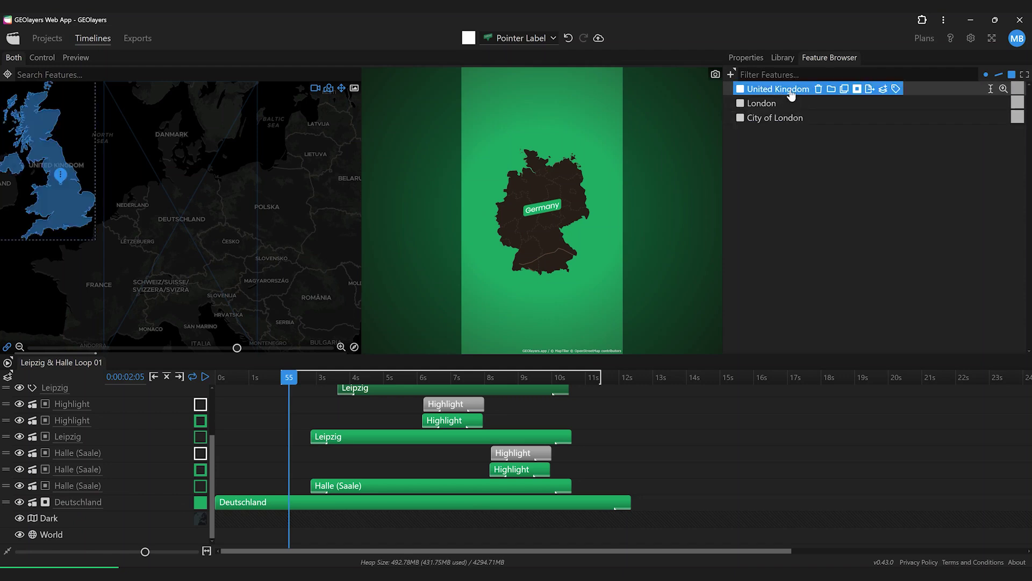
drag(791, 96, 137, 509)
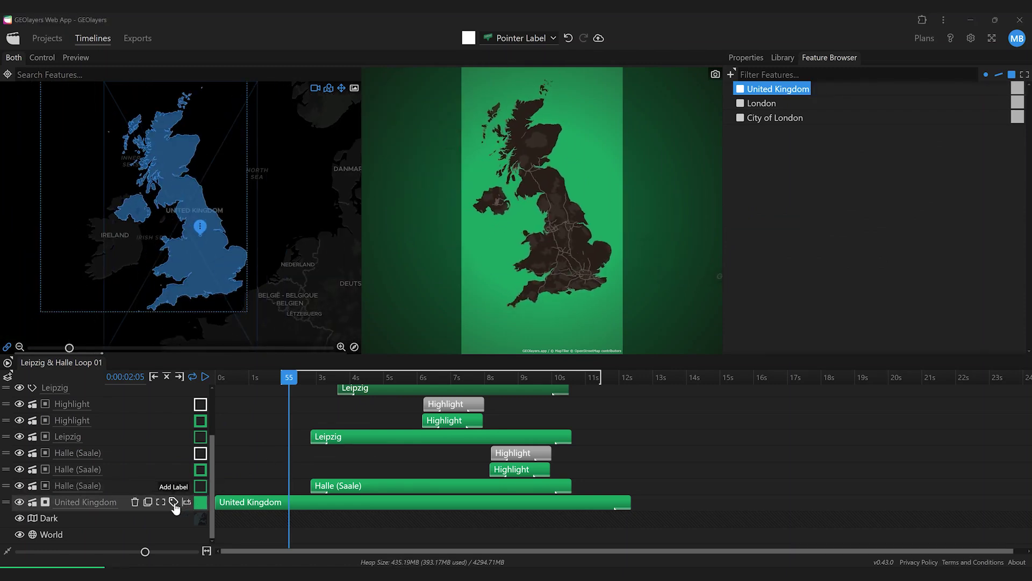
Step: Add a United Kingdom label using the Center Label template
click(174, 504)
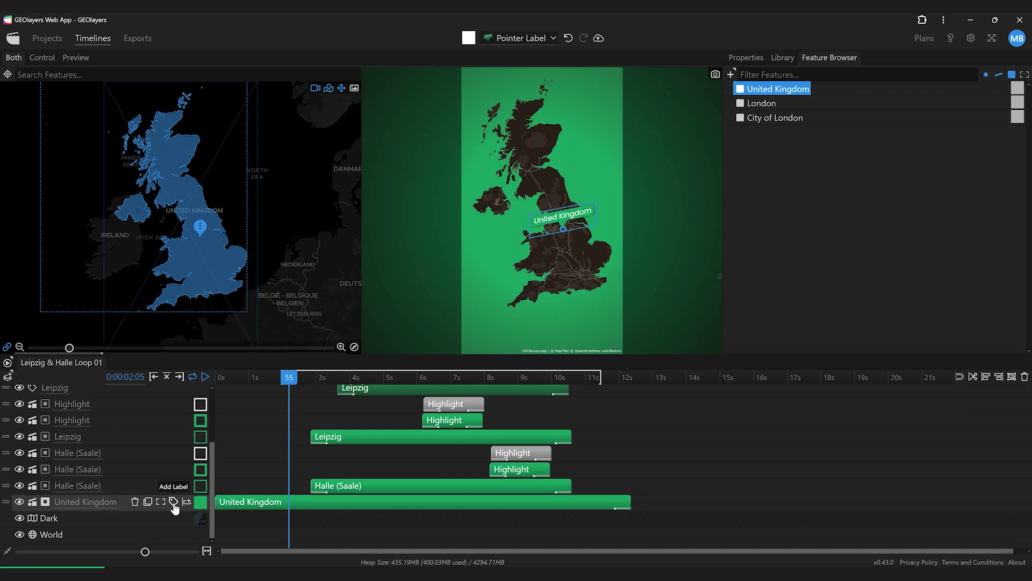
double_click(581, 218)
click(570, 143)
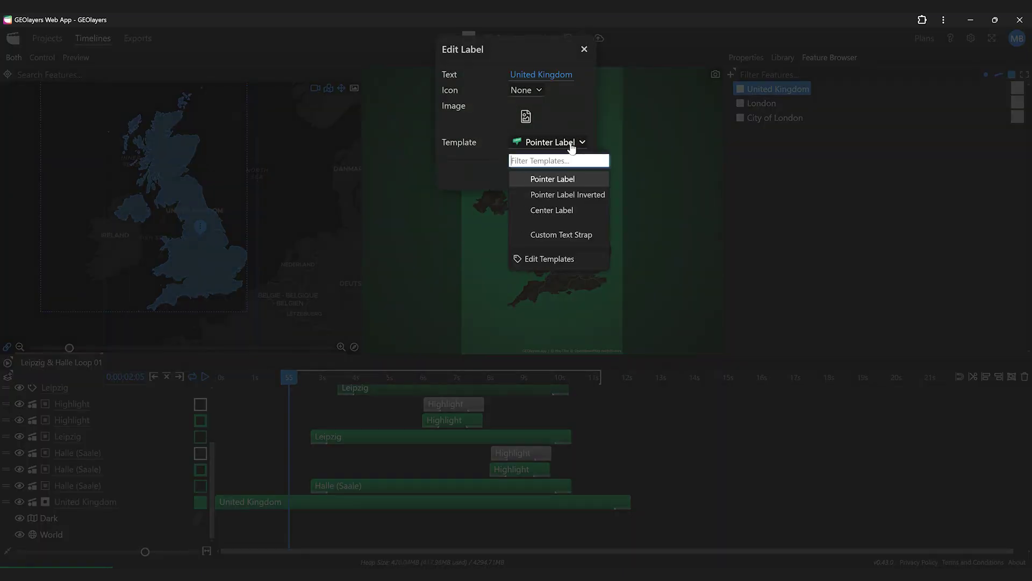
click(569, 211)
click(577, 183)
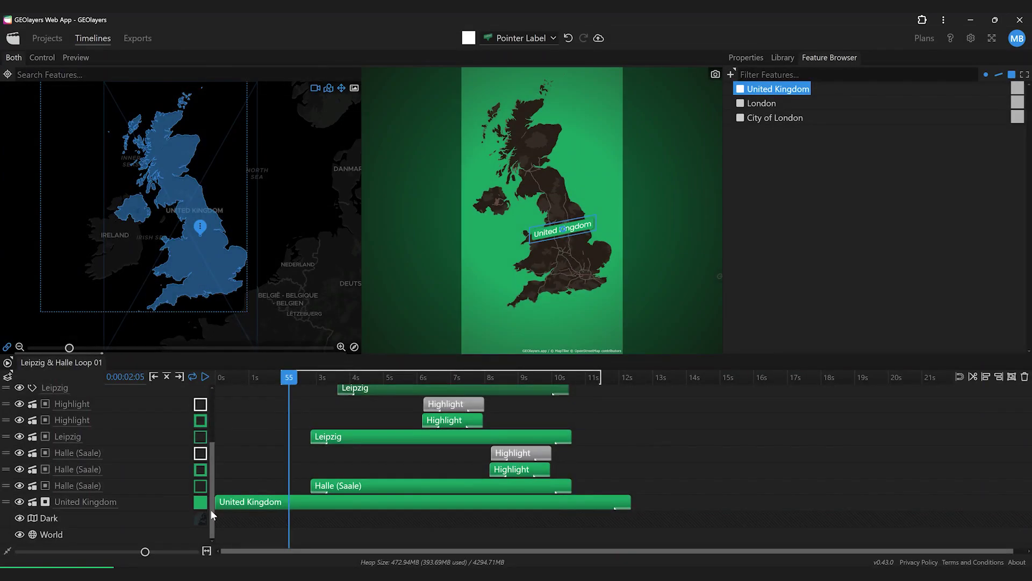
Step: Trim the UK label to the opening seconds and add a matching copy near the end
scroll(225, 457, up, 3)
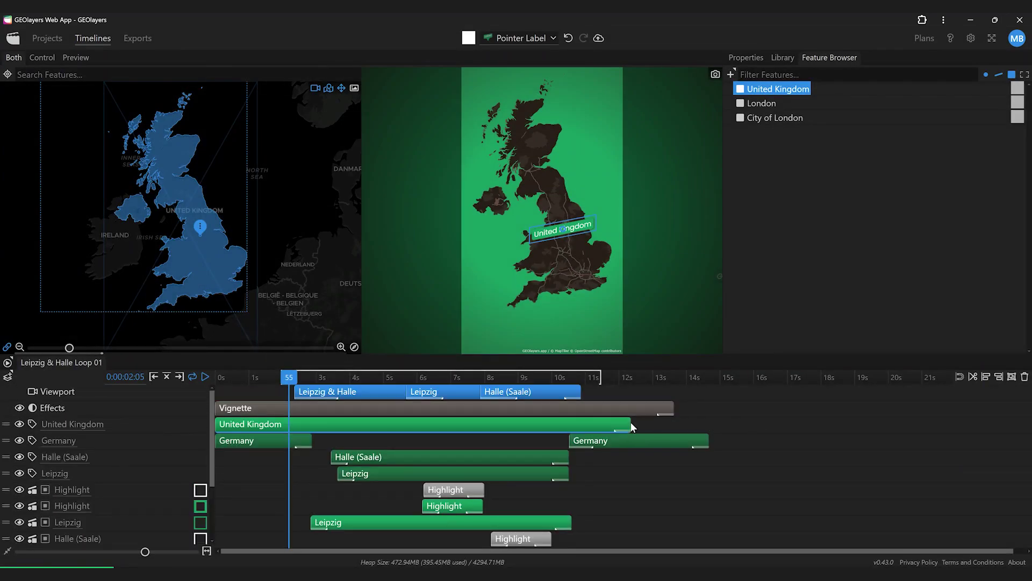
drag(634, 423, 312, 429)
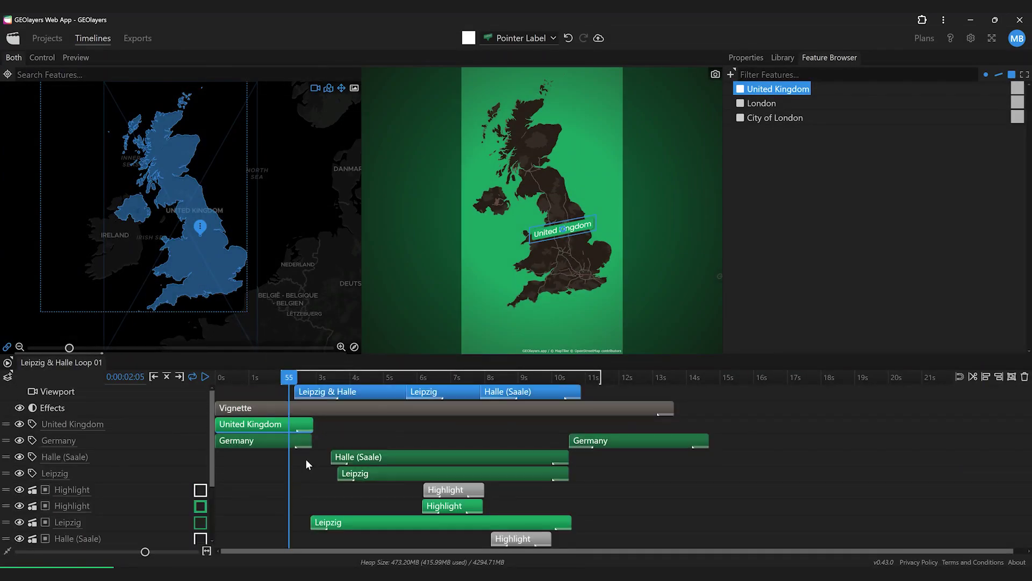
click(960, 377)
mouse_move(313, 429)
mouse_down()
mouse_move(330, 432)
mouse_move(312, 425)
mouse_up()
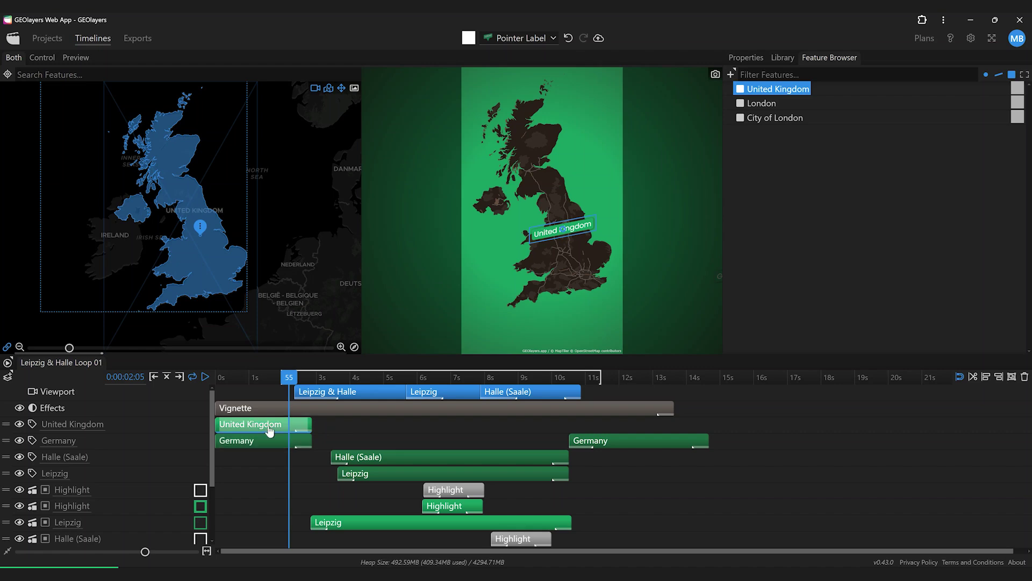
drag(262, 430, 612, 441)
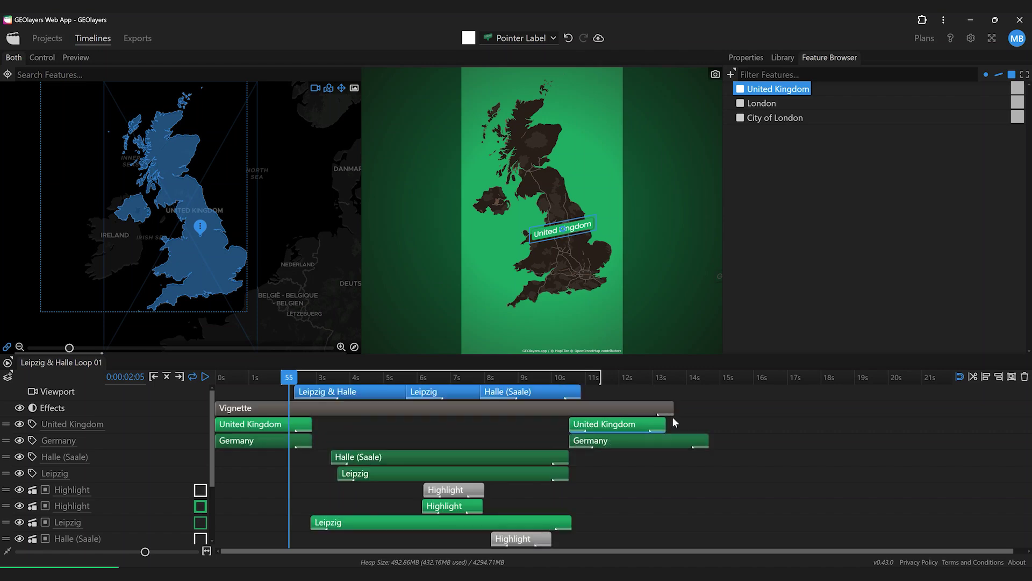
drag(667, 419, 716, 424)
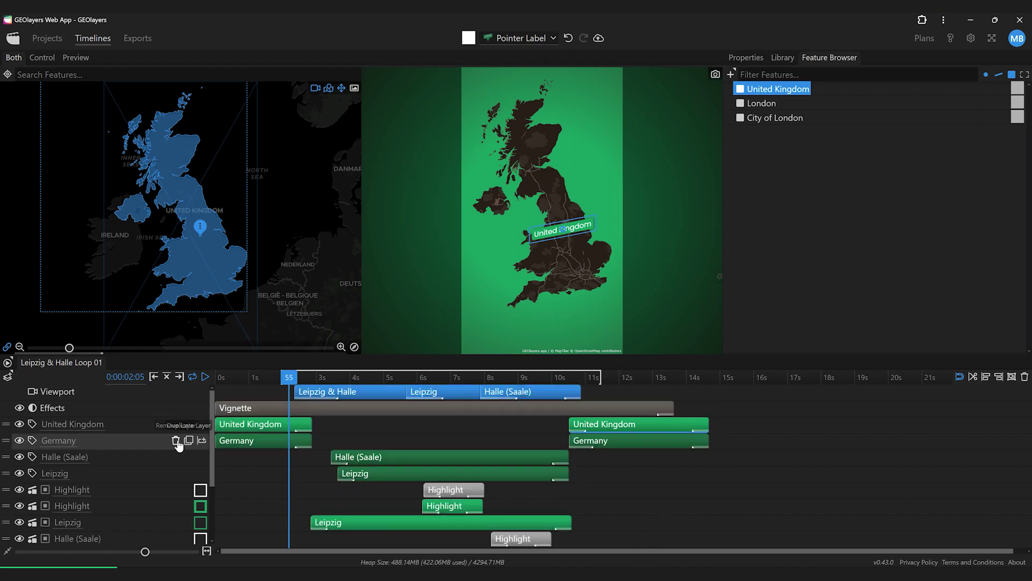
Step: Delete the Germany label track, hide the United Kingdom shape, and play back
click(175, 440)
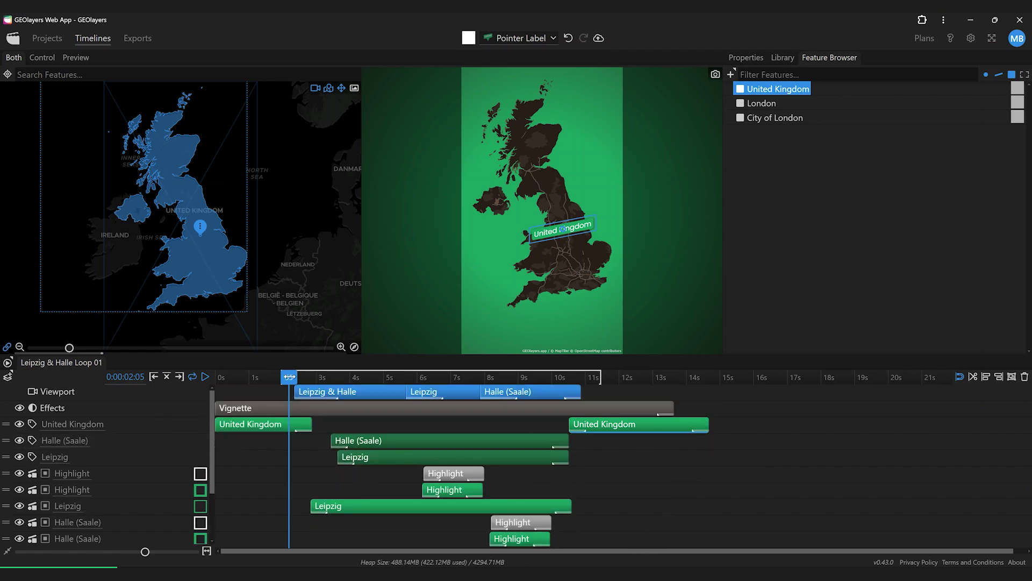
scroll(81, 484, down, 2)
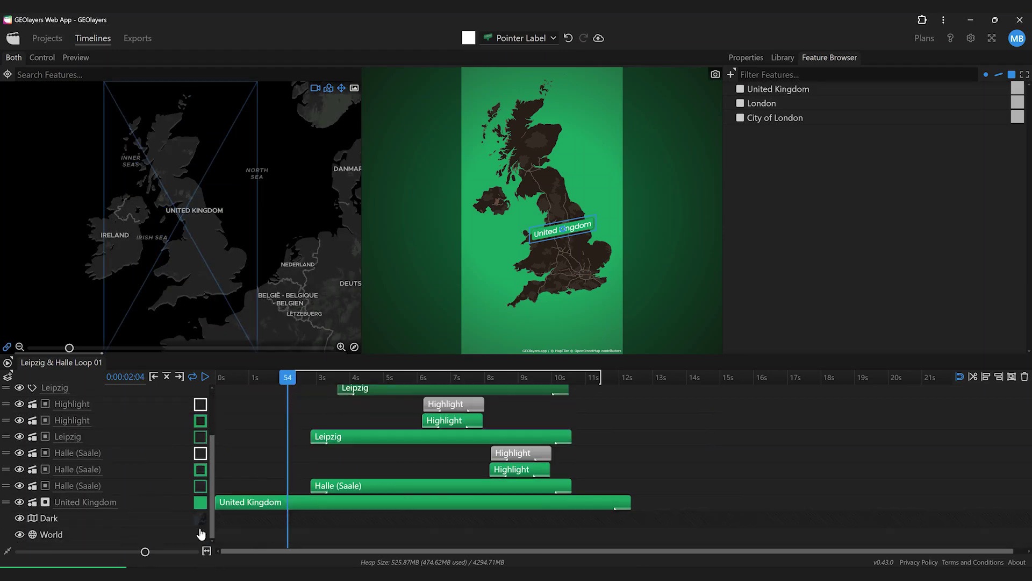
click(18, 503)
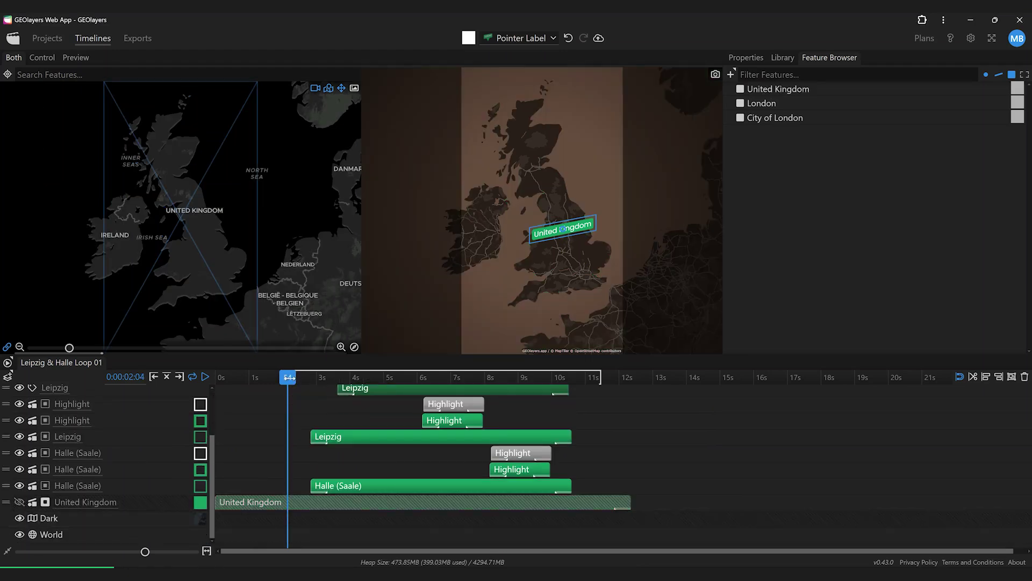
key(space)
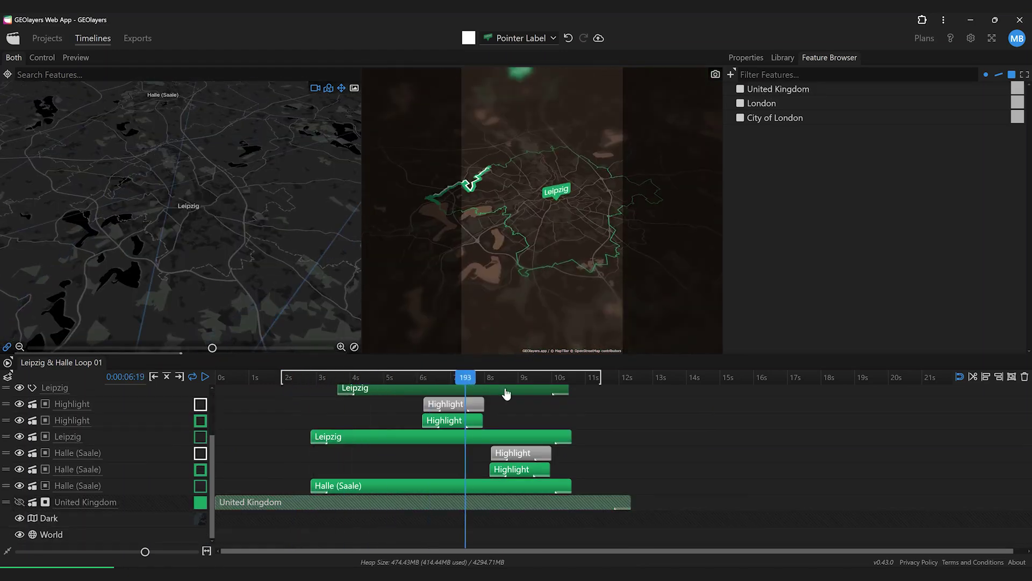
Step: Review the Leipzig zoom and delete the Halle and Leipzig label tracks
drag(506, 394, 391, 394)
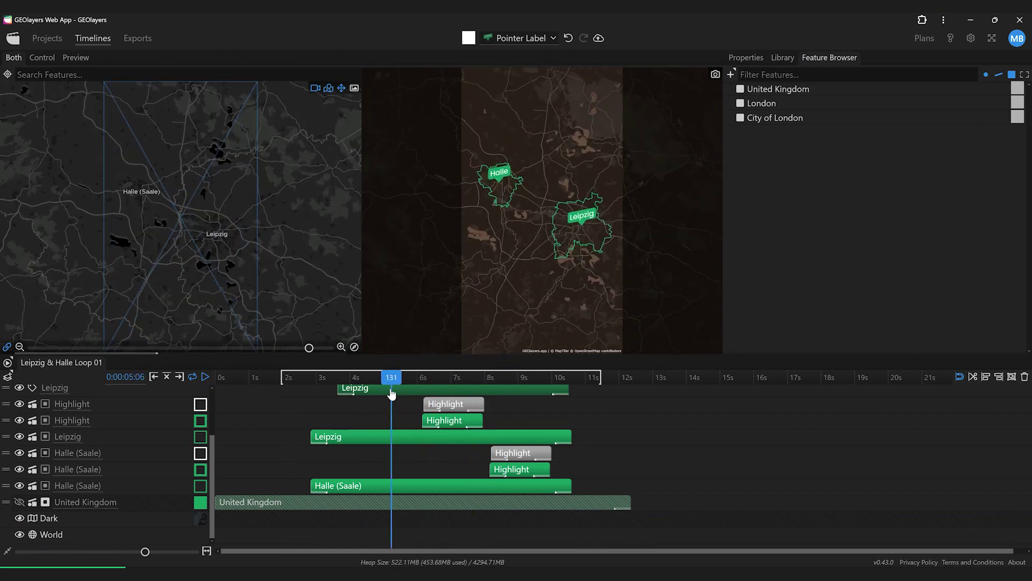
key(space)
key(space)
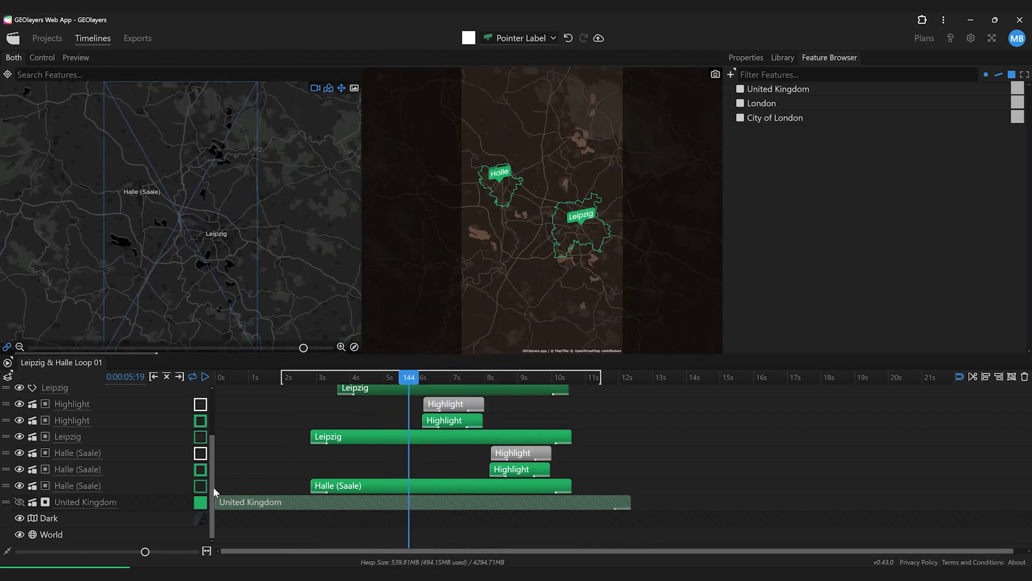
scroll(215, 464, up, 3)
click(407, 446)
key(Delete)
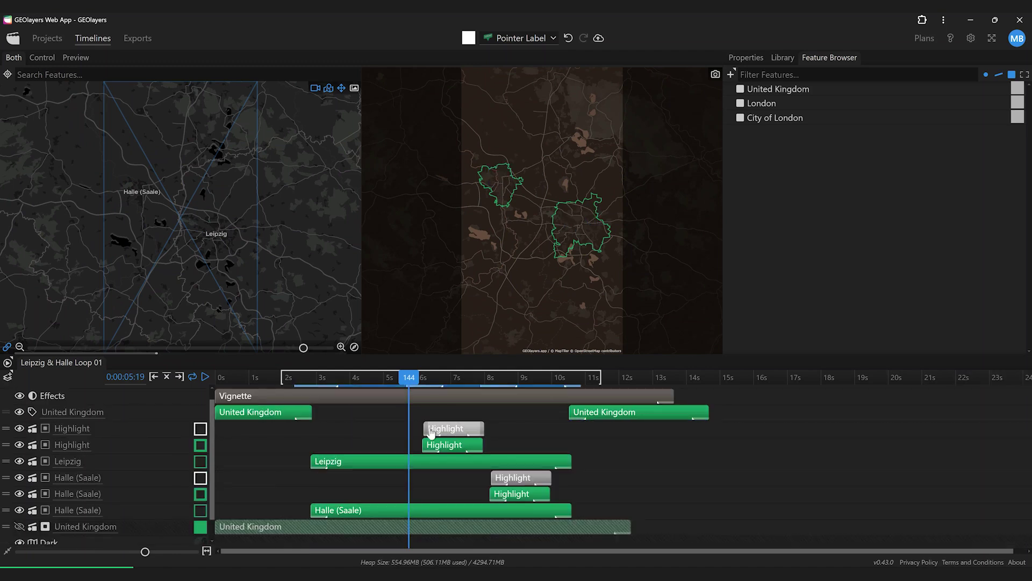
Step: Delete the Halle (Saale) layers and check the first Highlight layer at seven seconds
drag(294, 476, 606, 515)
key(Delete)
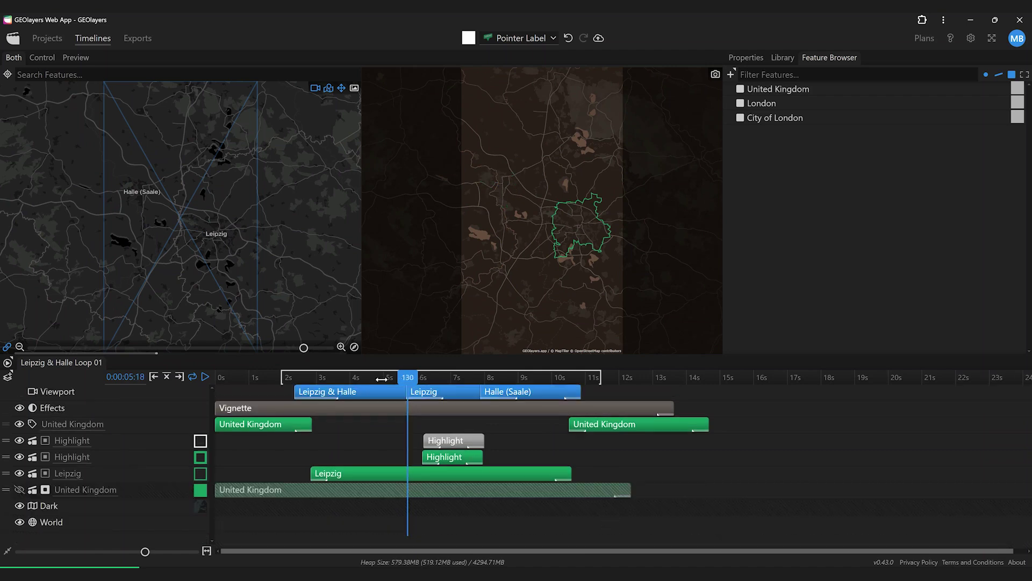
drag(356, 378, 461, 395)
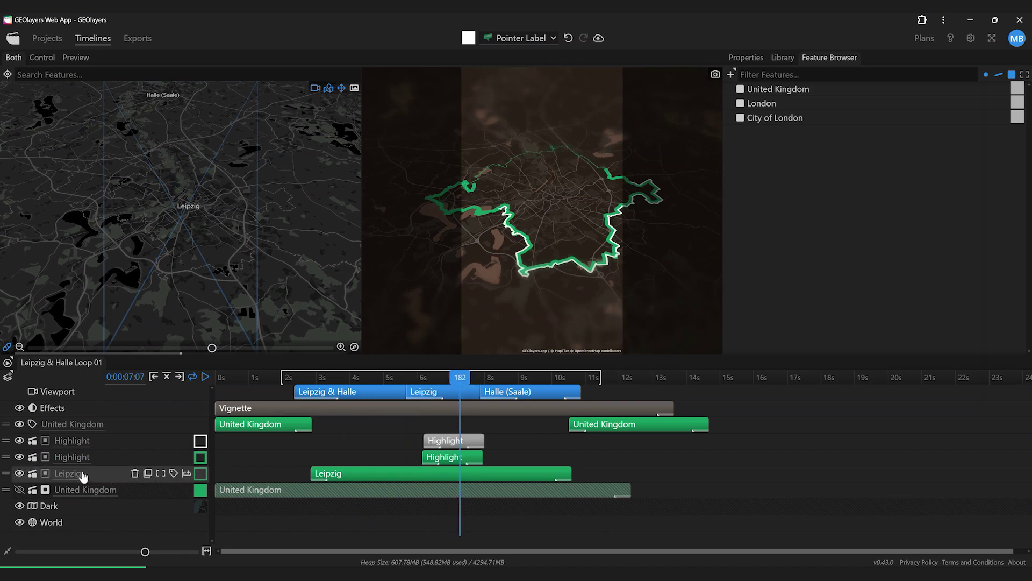
click(19, 440)
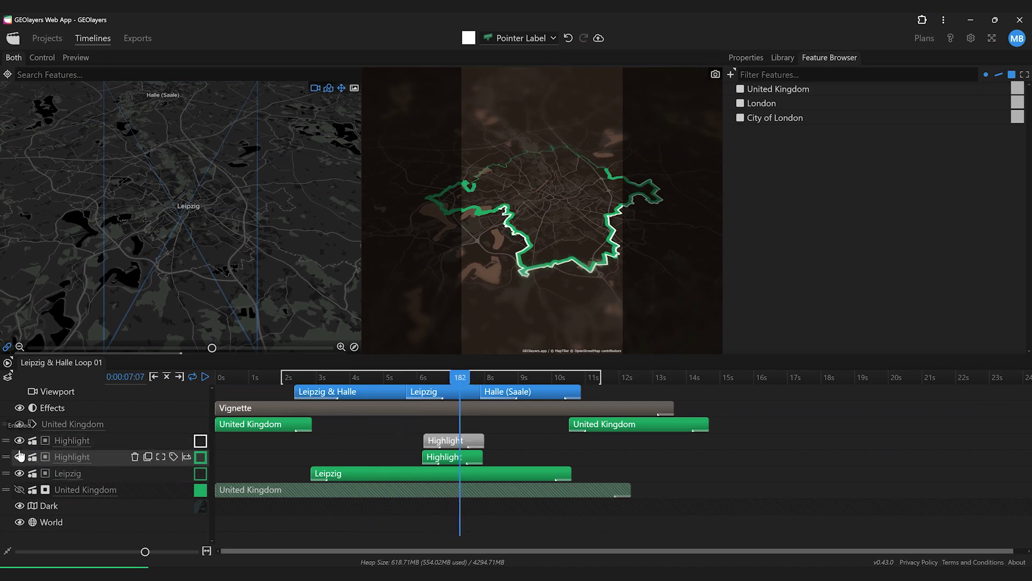
Step: Put London onto the Leipzig layer and City of London onto both Highlight layers
click(20, 457)
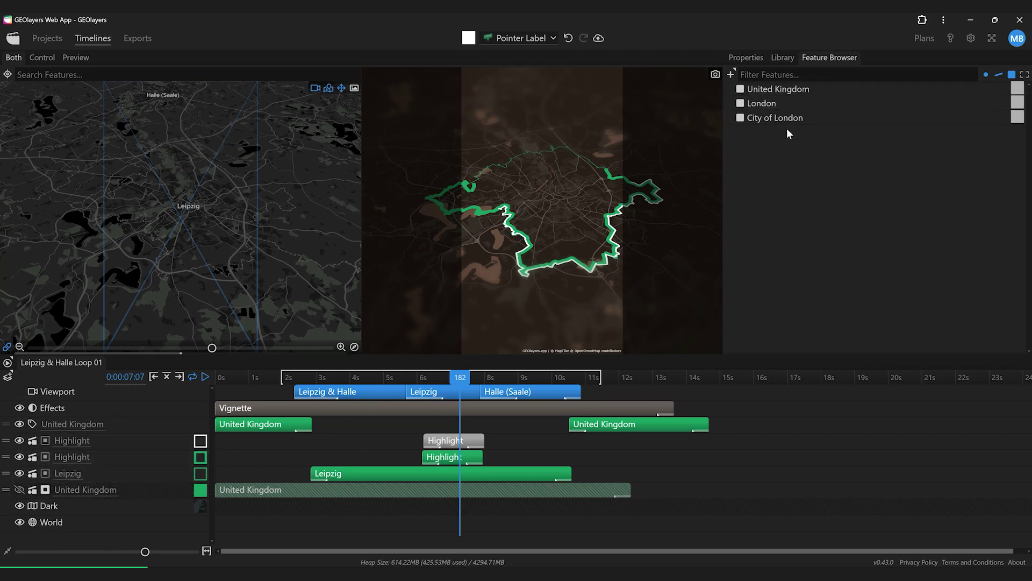
drag(758, 102, 95, 475)
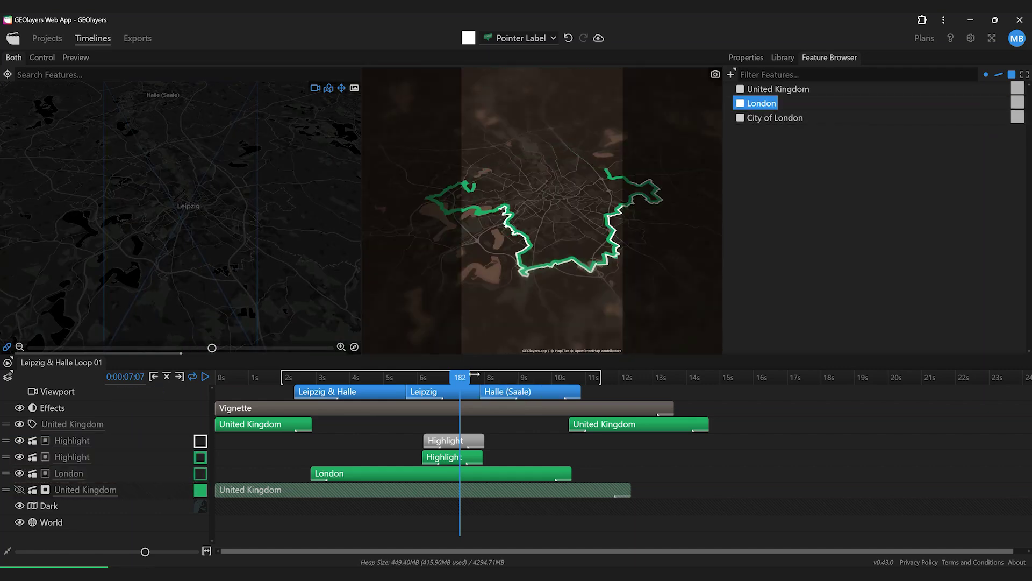
drag(474, 374, 450, 376)
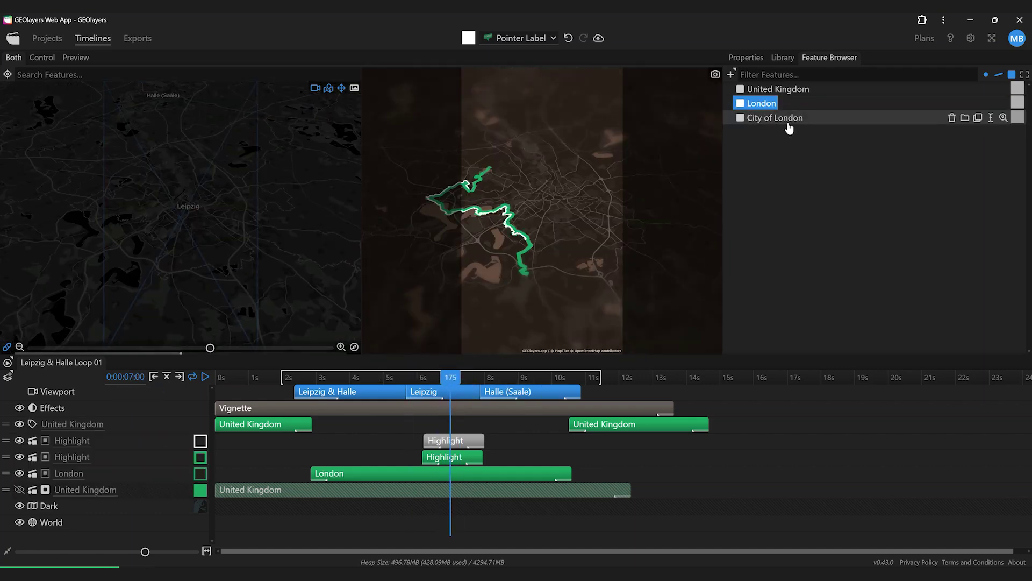
click(755, 121)
drag(771, 123, 86, 440)
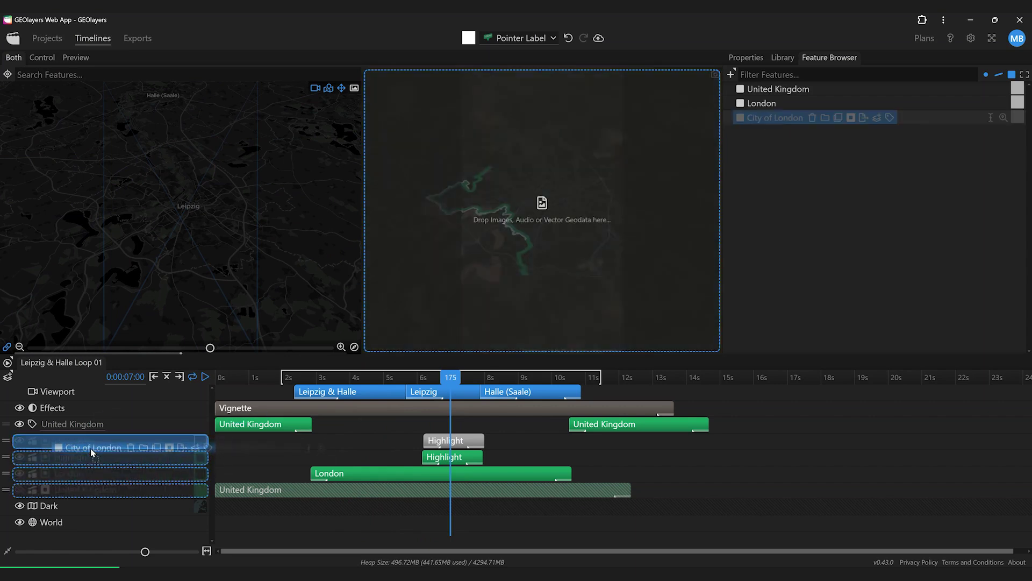
drag(753, 118, 70, 457)
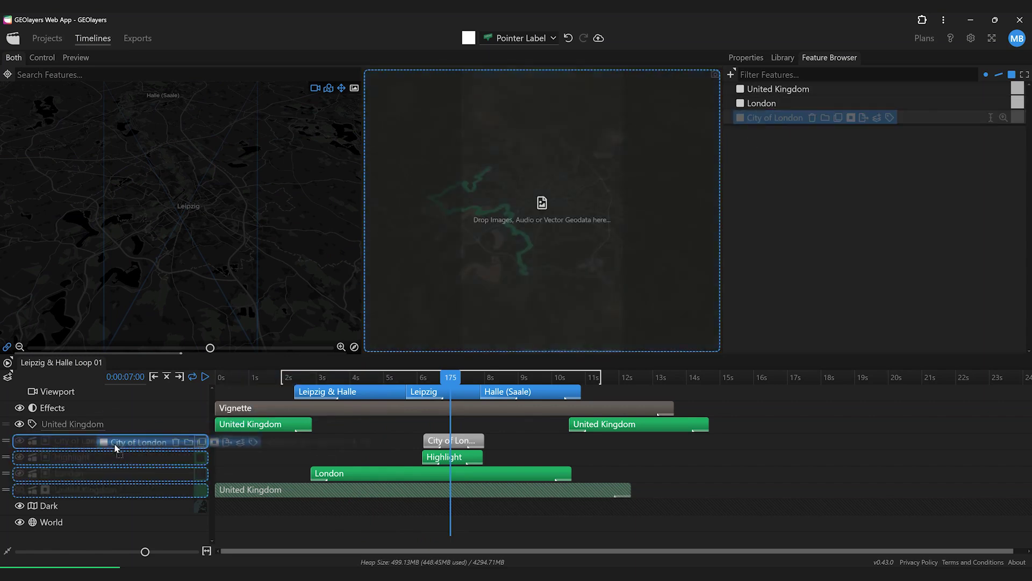
Step: Retarget the Leipzig & Halle camera move to London
click(338, 377)
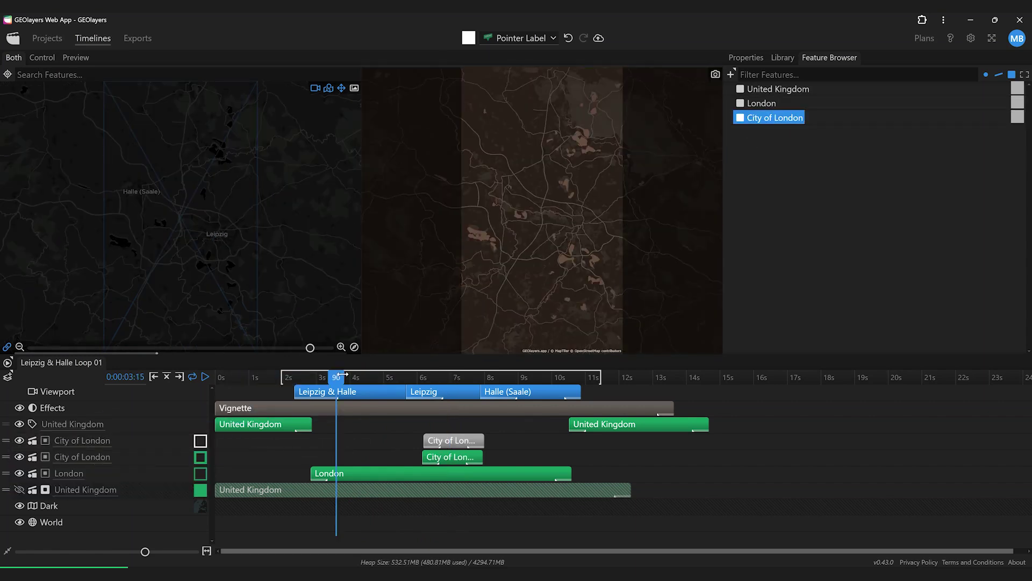
click(348, 396)
mouse_move(391, 475)
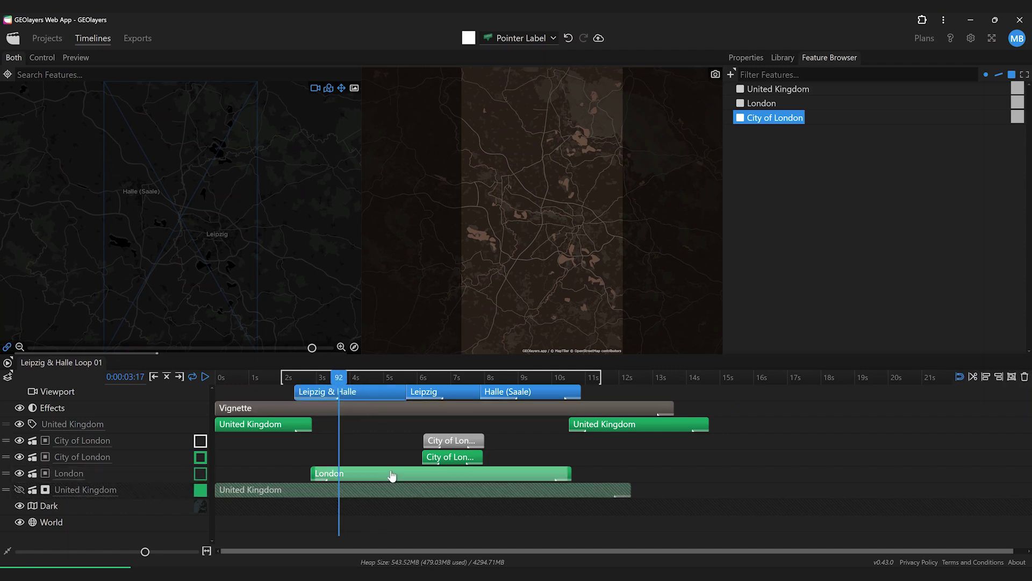
click(163, 476)
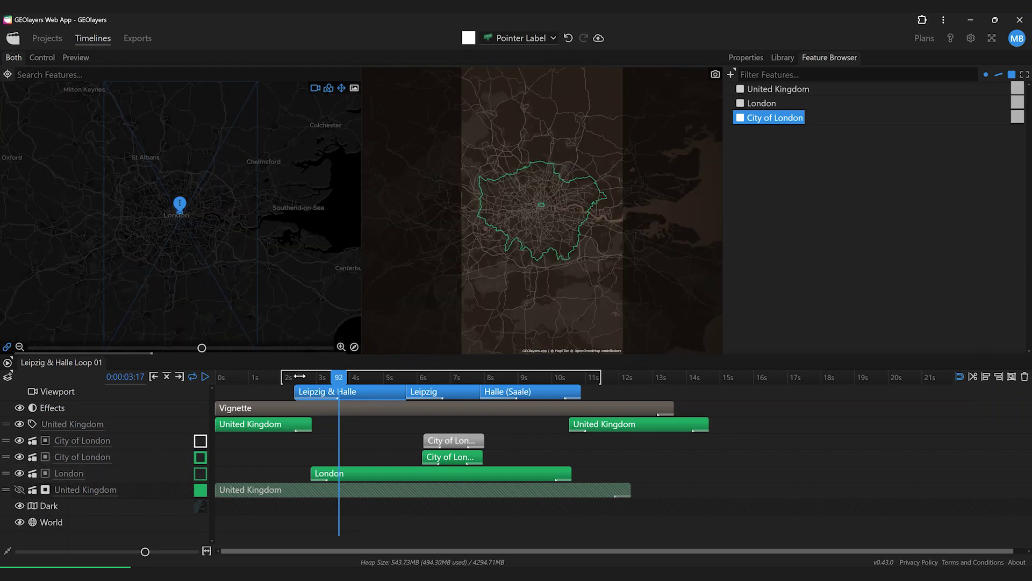
mouse_move(340, 377)
mouse_down()
mouse_move(292, 377)
mouse_move(350, 391)
mouse_up()
Step: Stretch the Leipzig camera clip to about 10 seconds and scrub to seven seconds
click(386, 381)
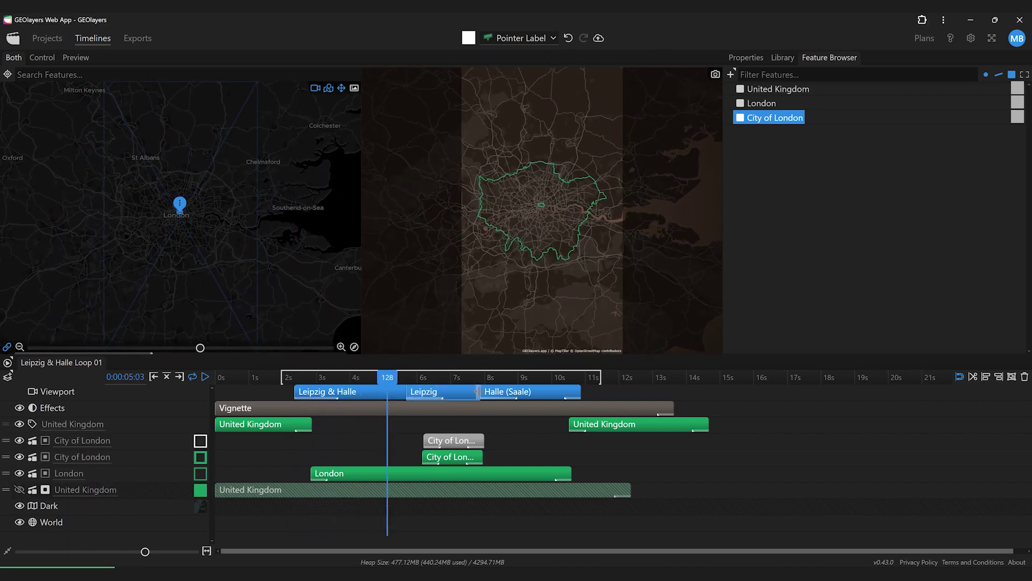
drag(477, 396, 580, 398)
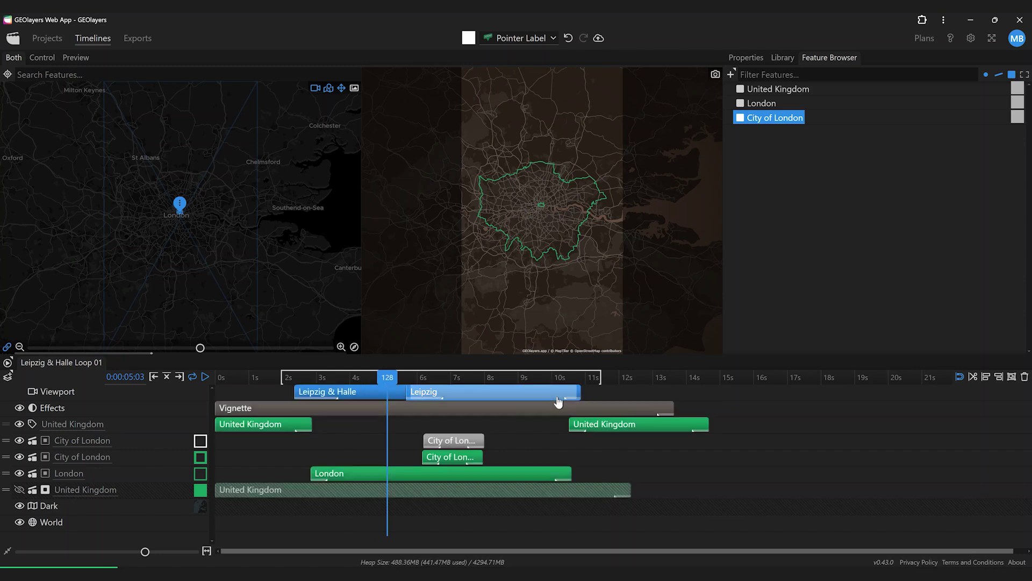
mouse_move(387, 378)
mouse_down()
mouse_move(466, 393)
mouse_move(456, 378)
mouse_up()
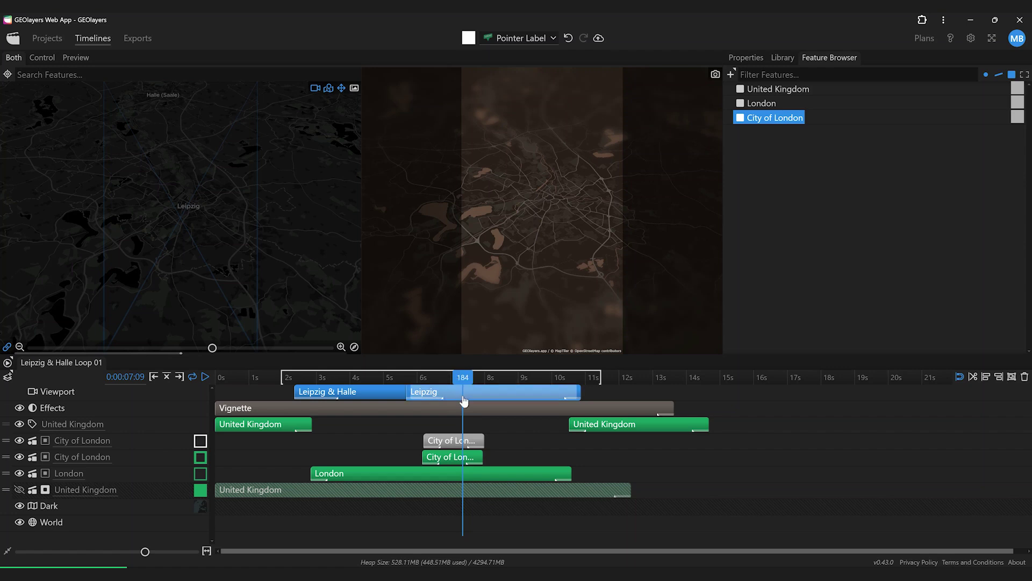
mouse_move(113, 457)
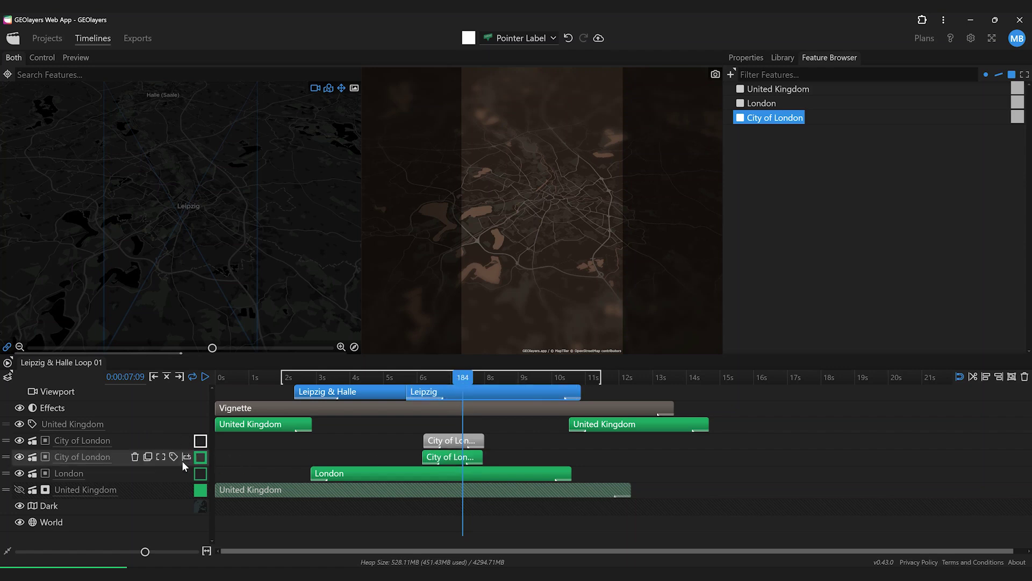
Step: Fit the viewport to the City of London layer and scrub through the zoom
click(161, 457)
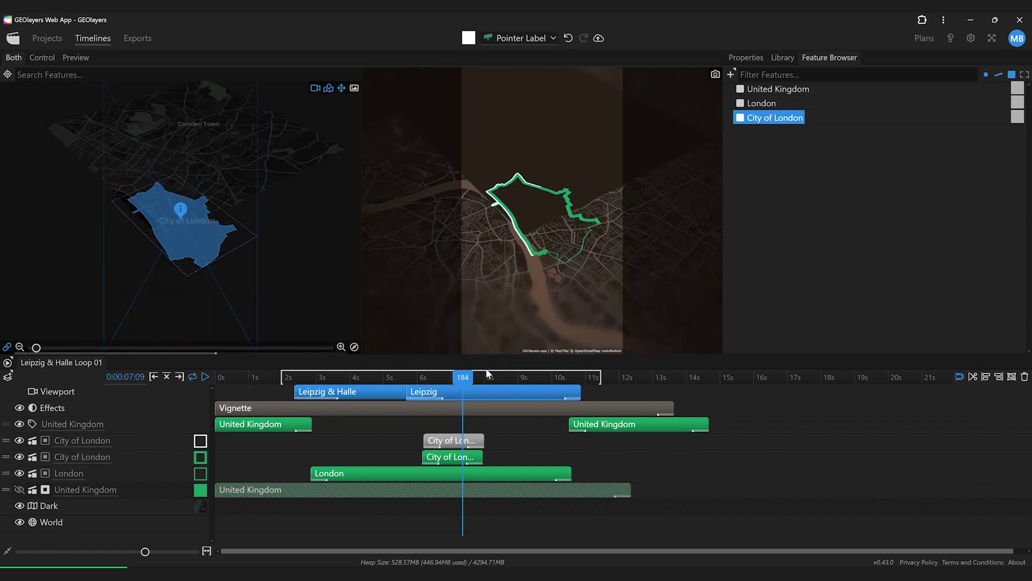
drag(463, 377, 291, 386)
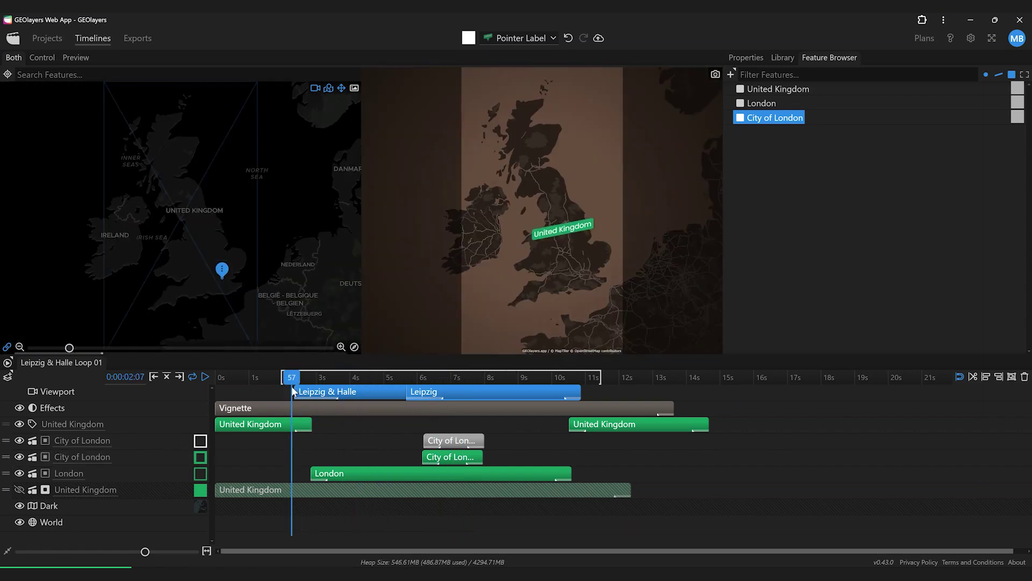
drag(291, 386, 468, 398)
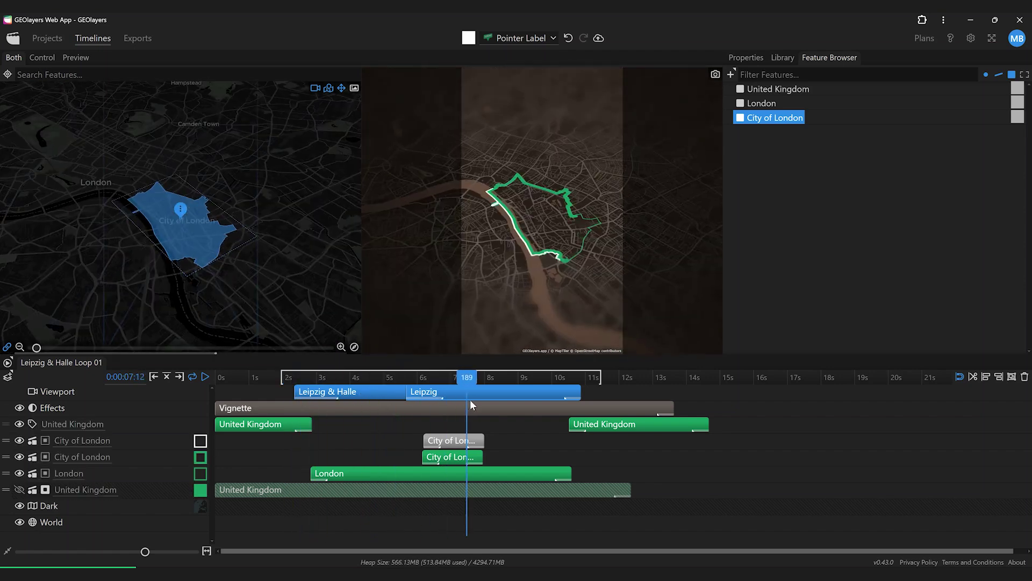
mouse_move(468, 403)
mouse_down()
mouse_move(494, 407)
mouse_move(469, 407)
mouse_up()
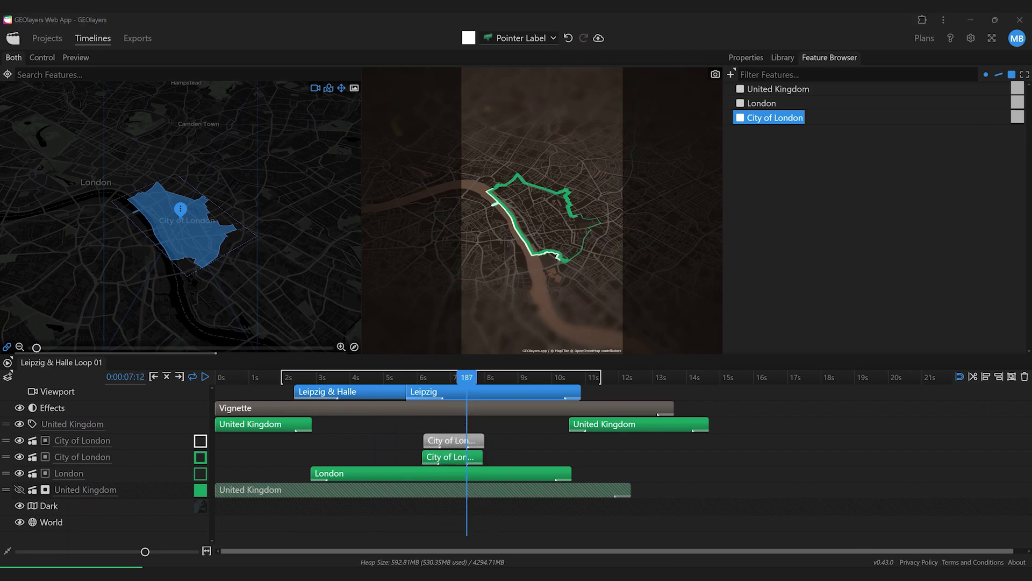
mouse_move(82, 456)
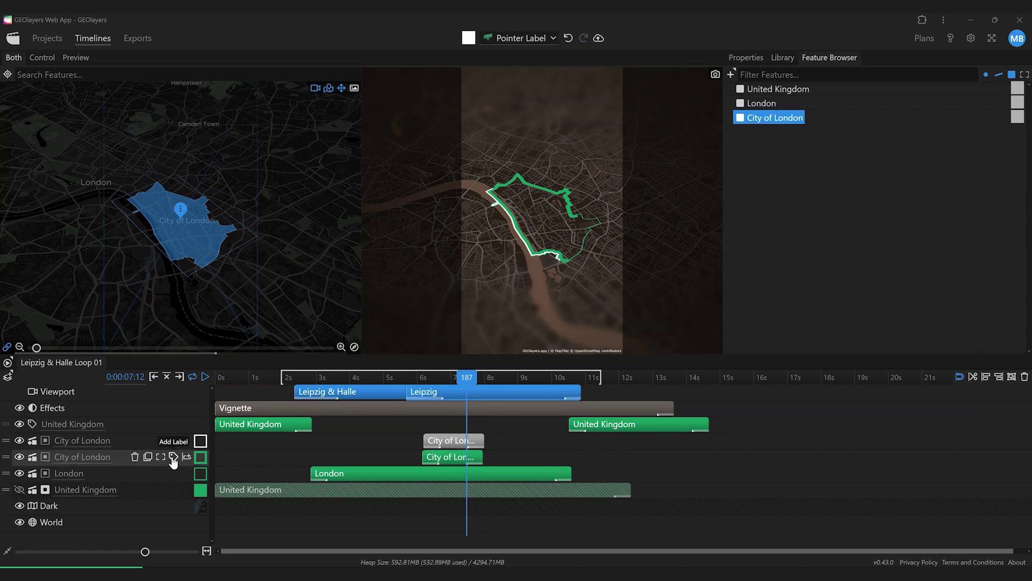
Step: Add a City of London name label spanning roughly 3 to 10 seconds
click(173, 457)
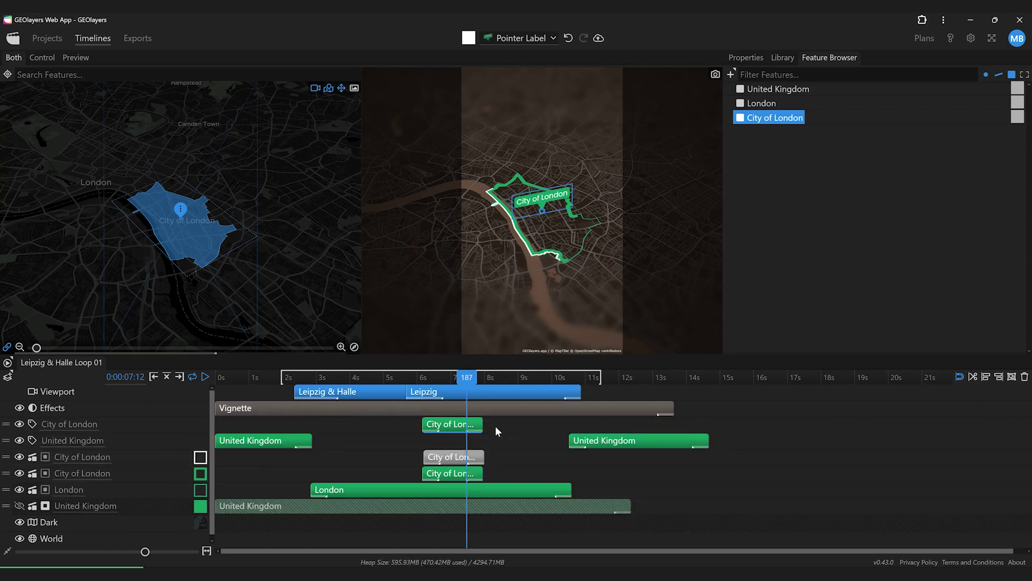
drag(423, 424, 312, 425)
drag(506, 425, 571, 424)
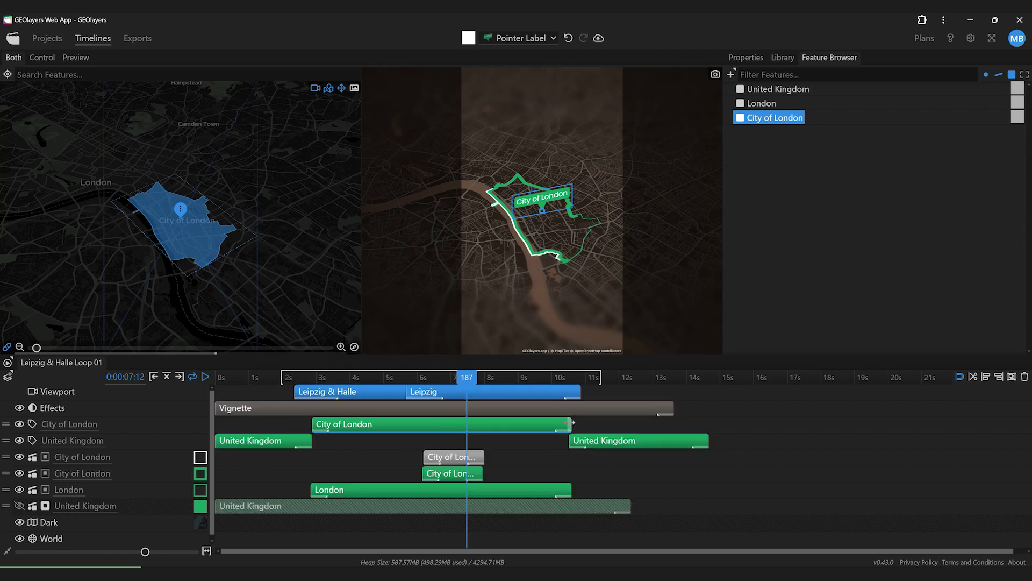
Step: Turn the United Kingdom highlight back on and play the animation to review it
drag(469, 375, 255, 382)
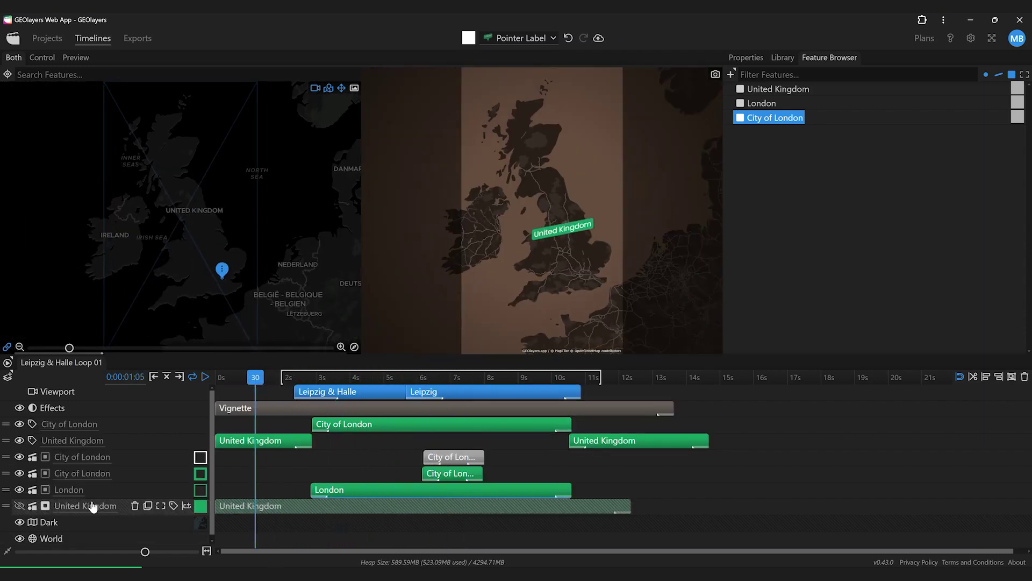
click(19, 508)
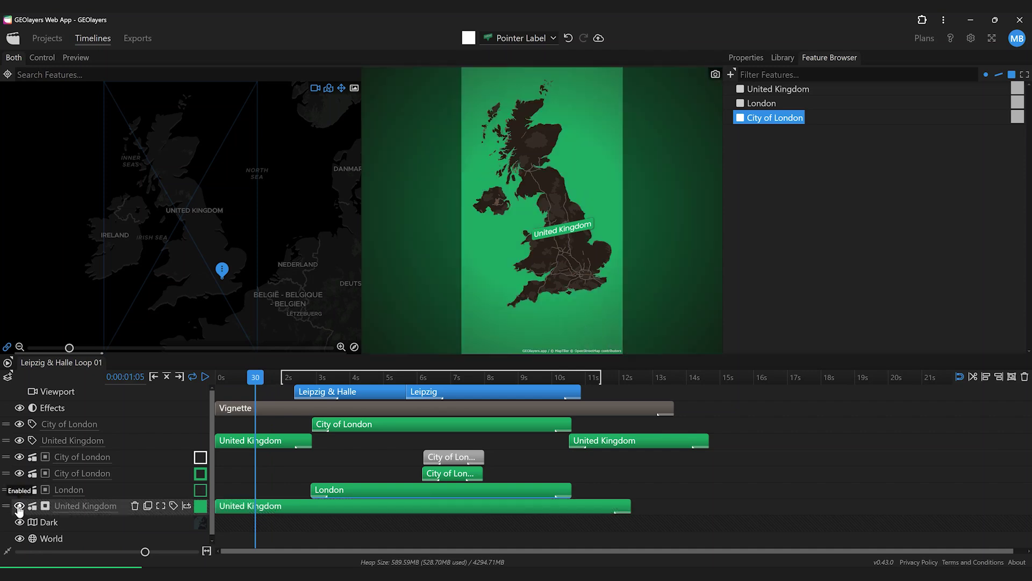
key(space)
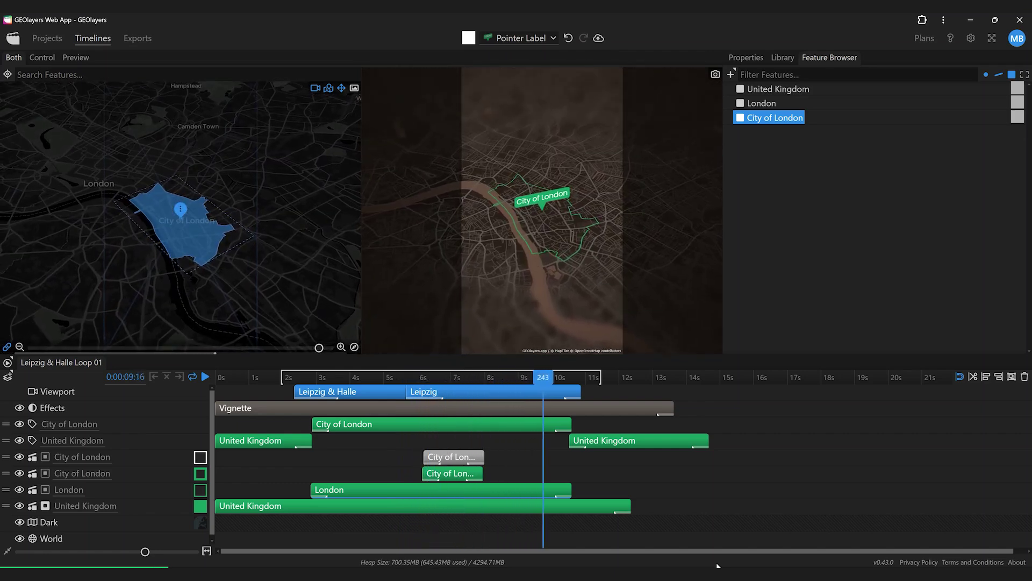
Step: Stop playback and drop Mint Cookies.jpg from the Mint Cookie folder onto City of London
key(space)
key(alt+Tab)
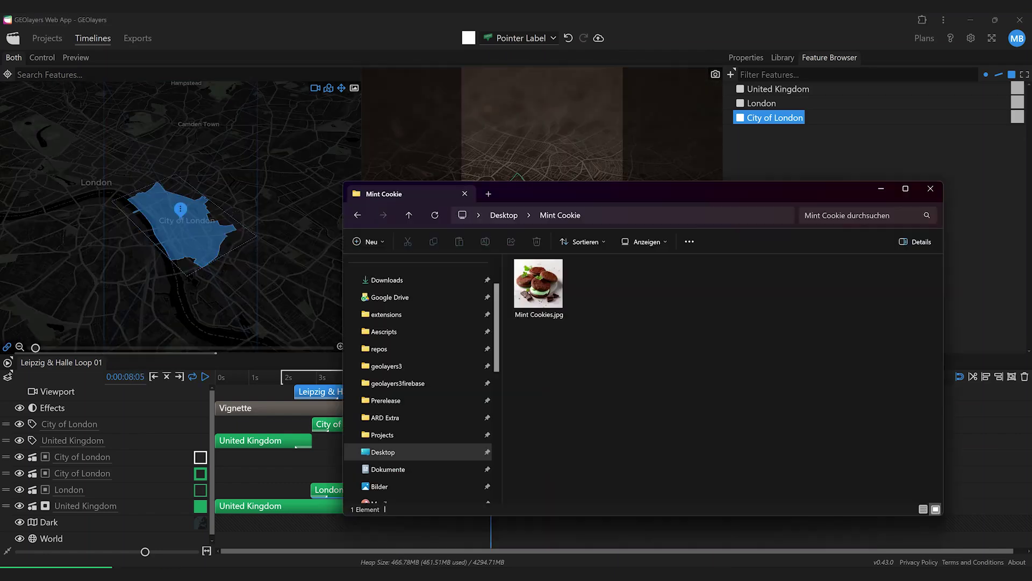
drag(622, 201, 907, 204)
mouse_move(814, 291)
mouse_down()
mouse_move(567, 172)
mouse_move(575, 165)
mouse_up()
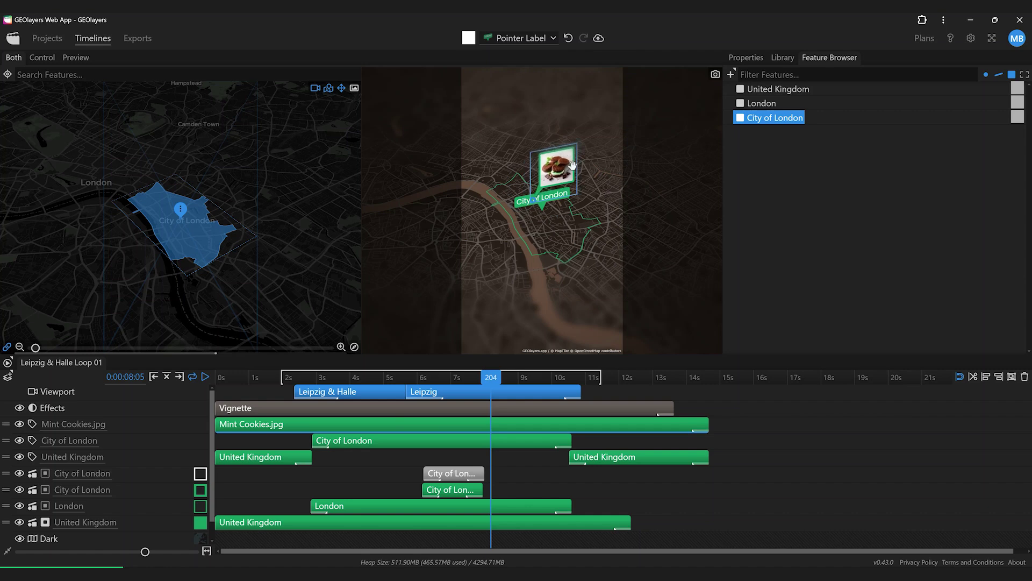
Step: Give the cookie image label the text 'Tasty' and the cookie icon
drag(574, 164, 564, 168)
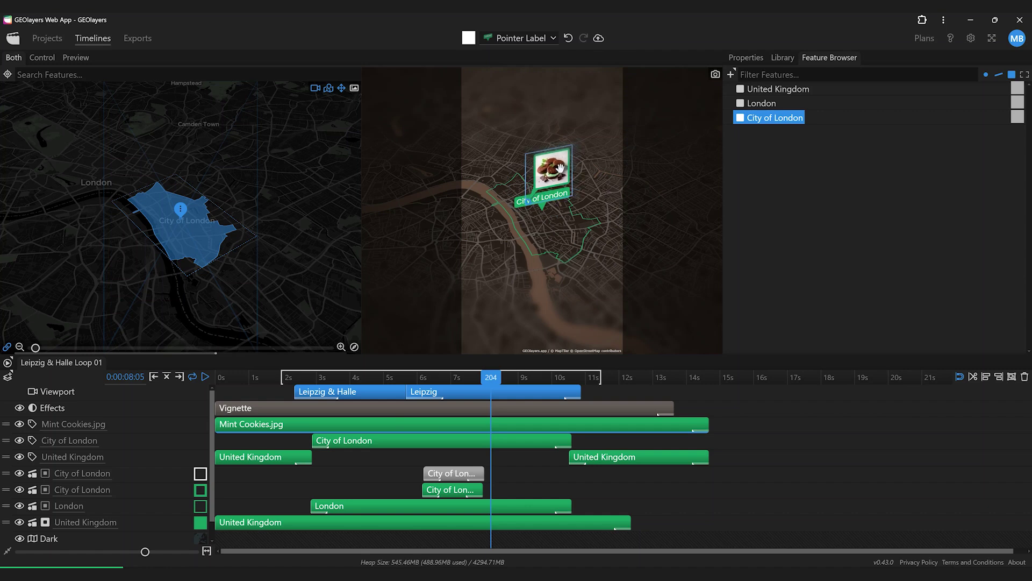
double_click(560, 168)
text(Tasty)
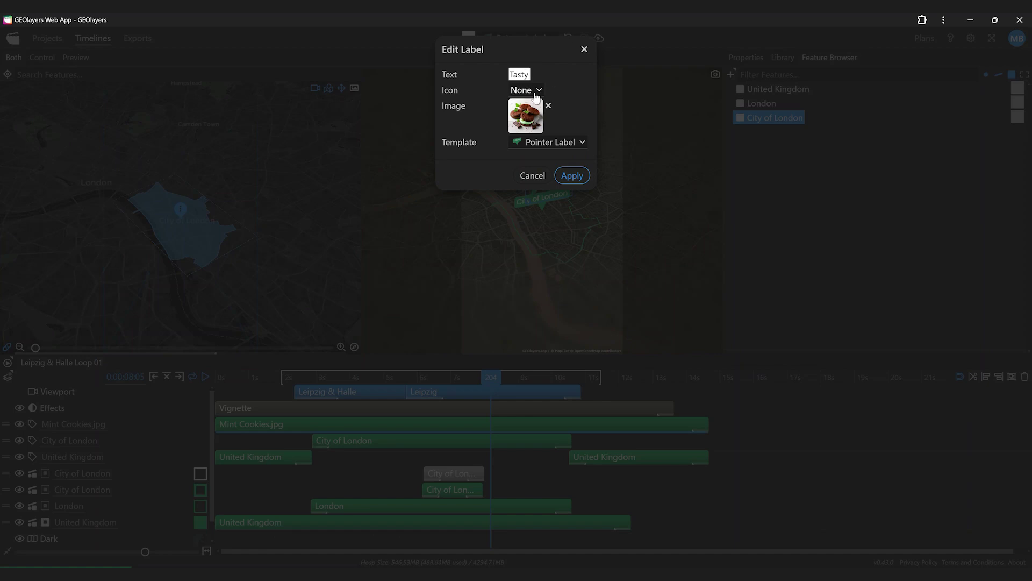
click(529, 93)
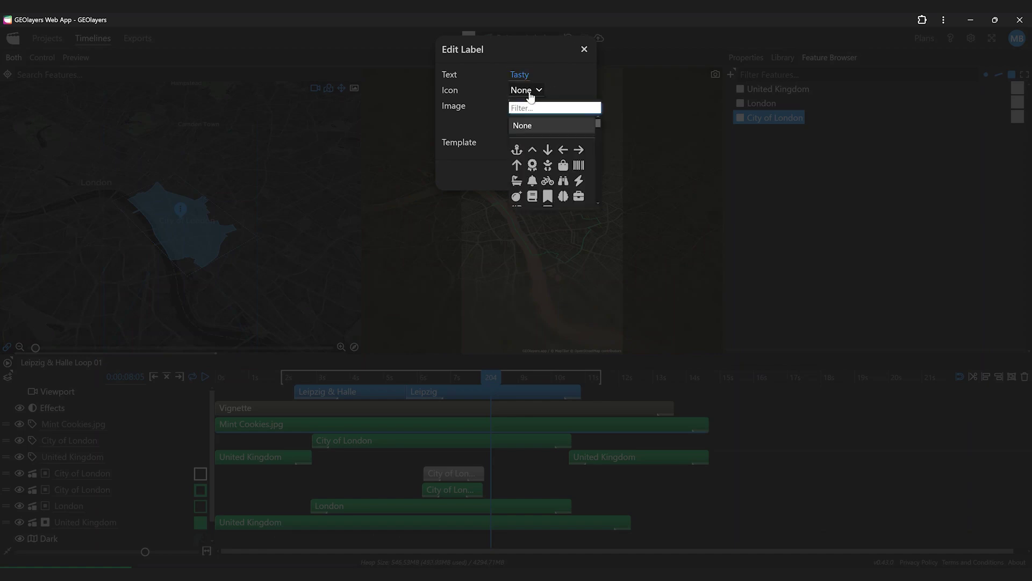
text(cook)
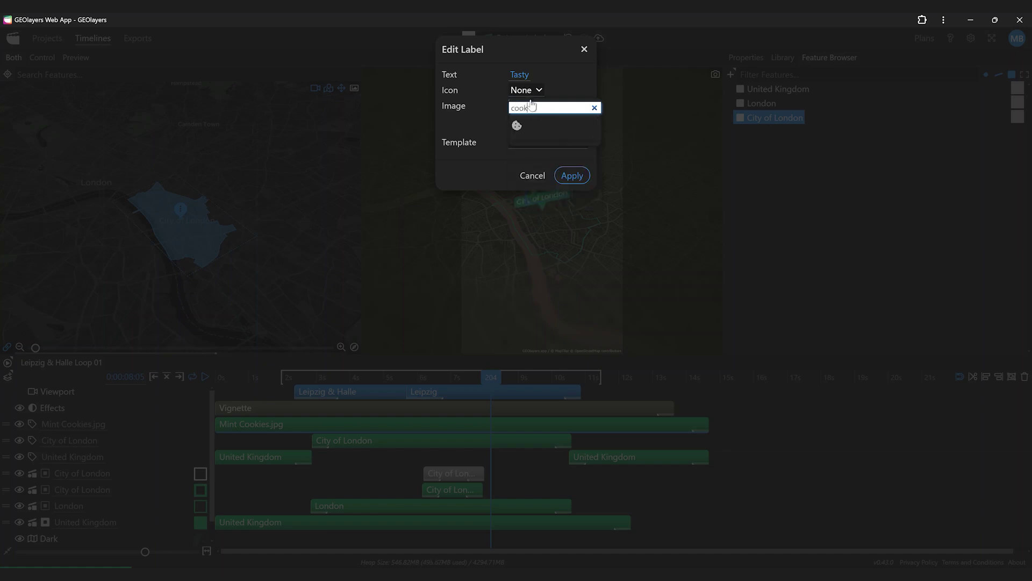
click(516, 127)
click(572, 176)
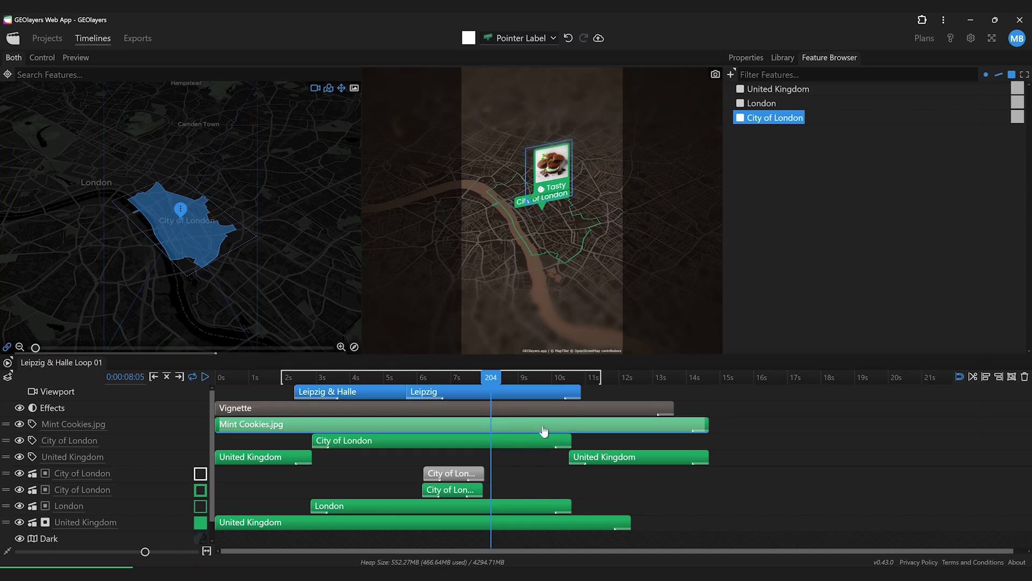
Step: Trim the Mint Cookies.jpg clip to run from 8s to the end and split the City of London label there
mouse_move(222, 428)
mouse_down()
mouse_move(481, 441)
mouse_move(492, 428)
mouse_up()
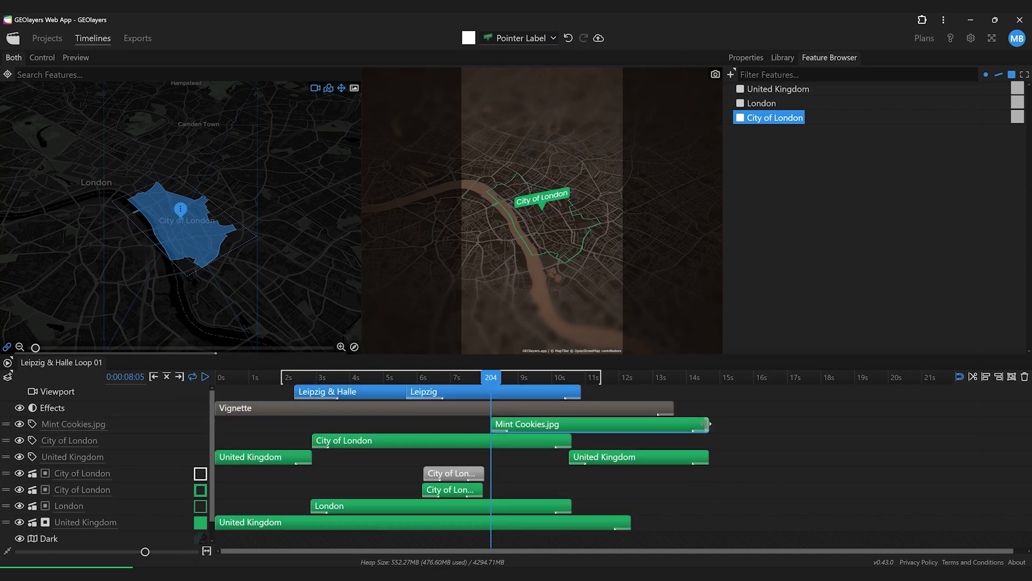
drag(705, 425, 562, 429)
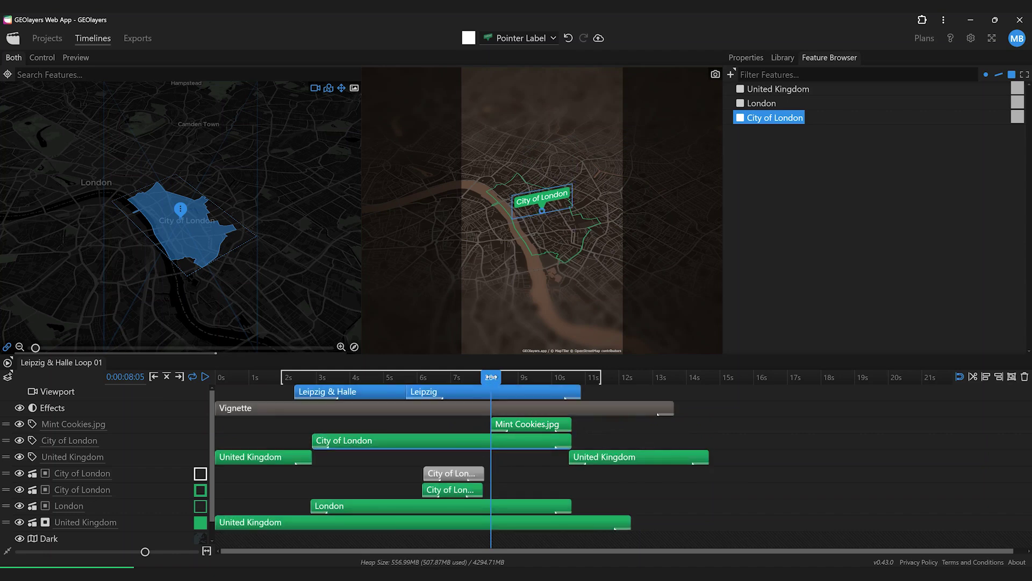
drag(491, 377, 490, 393)
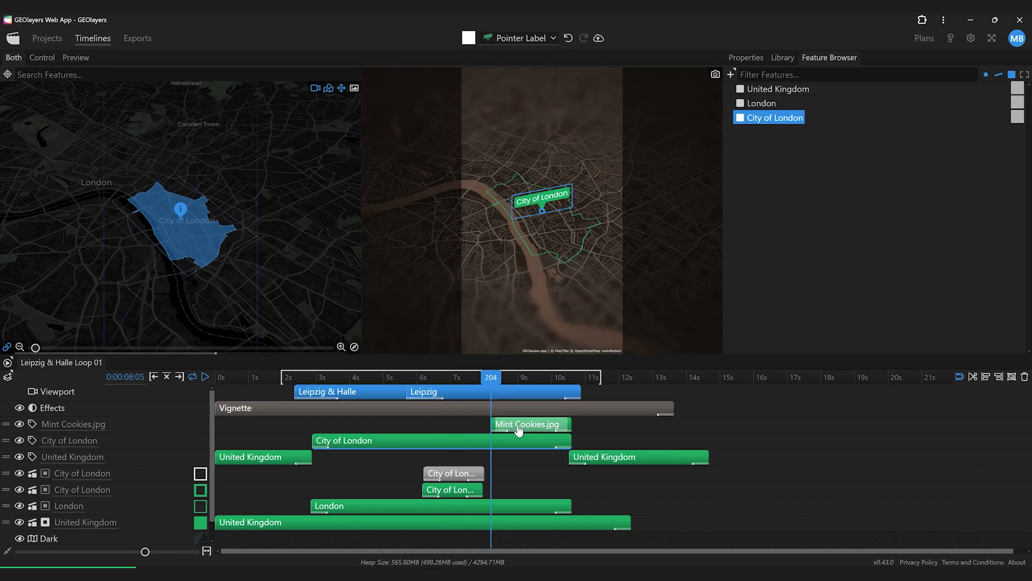
click(494, 443)
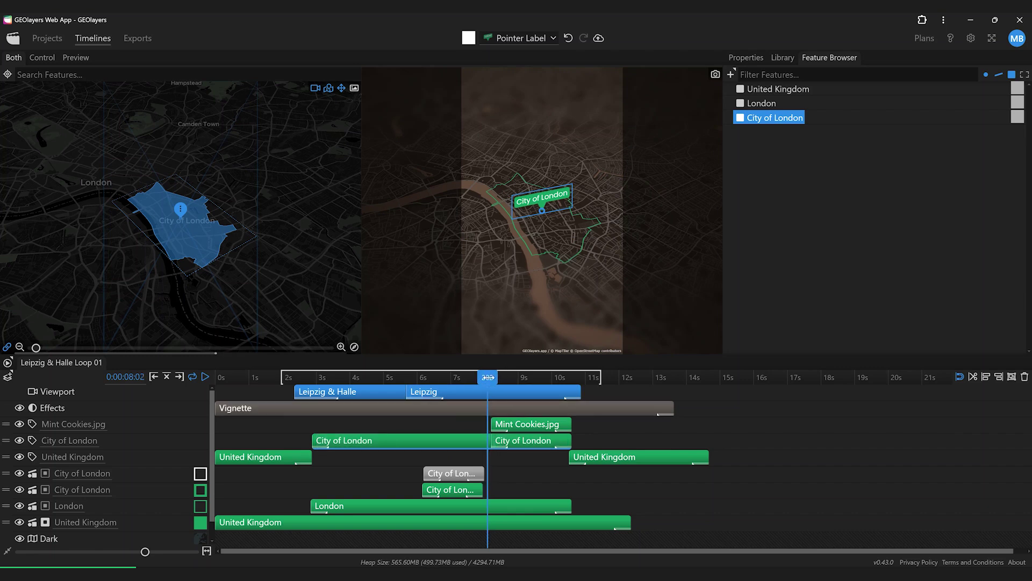
Step: Move the City of London name below the cookie card, replay the animation, then open Exports
drag(489, 376, 520, 421)
click(524, 473)
drag(513, 205, 551, 225)
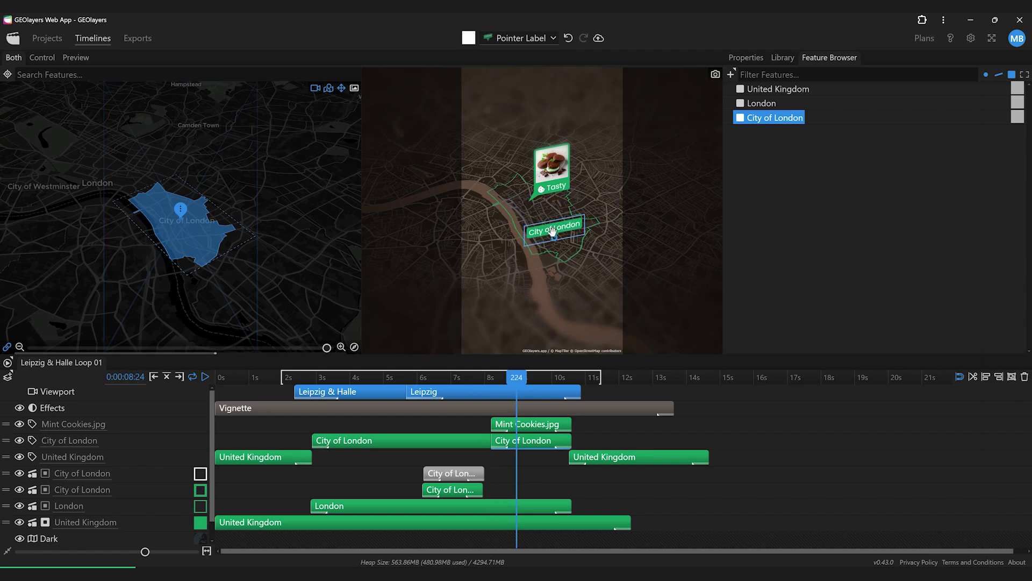
mouse_move(551, 226)
mouse_down()
mouse_move(554, 238)
mouse_move(572, 230)
mouse_up()
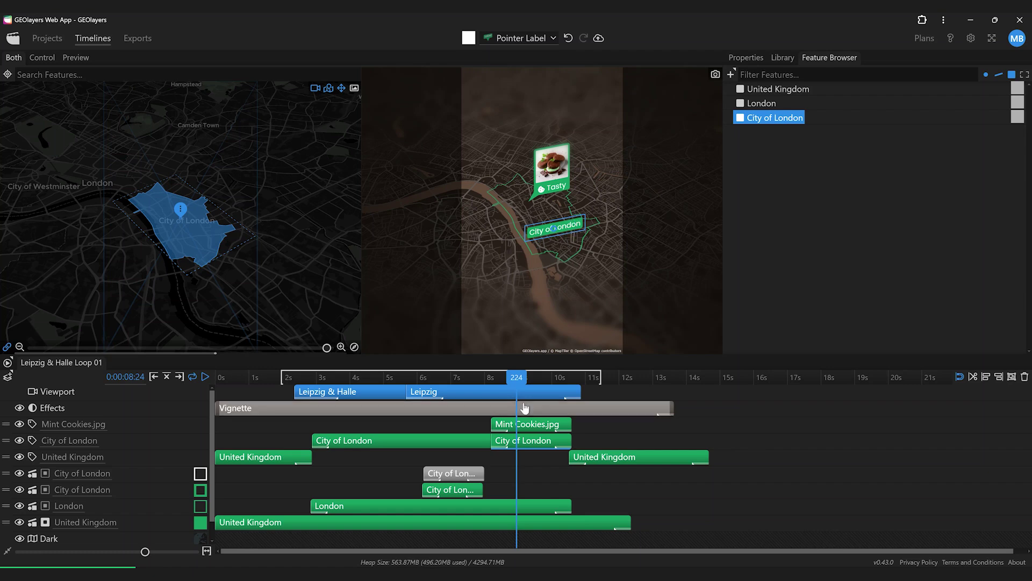
mouse_move(517, 377)
mouse_down()
mouse_move(473, 377)
mouse_move(502, 381)
mouse_up()
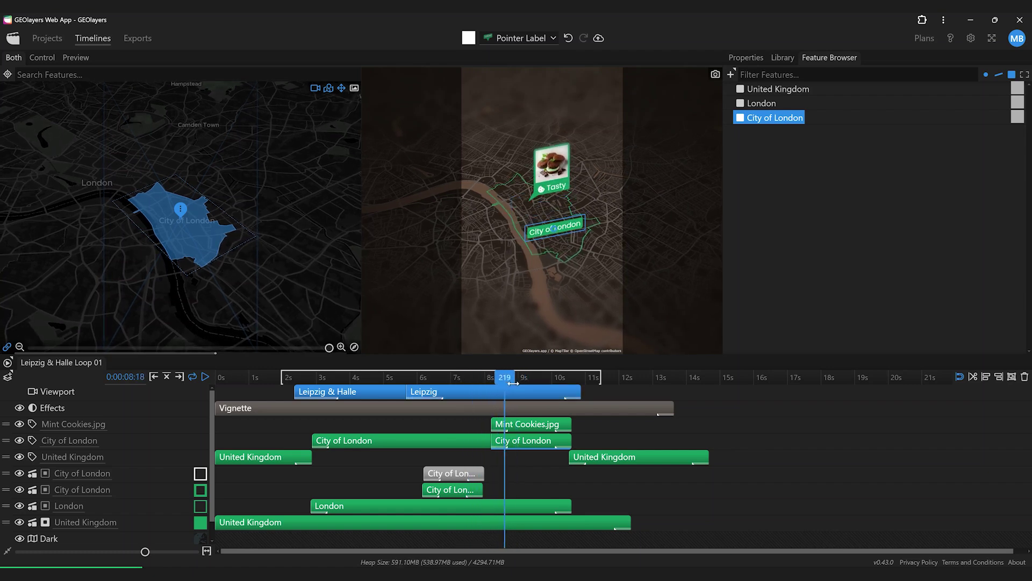
key(space)
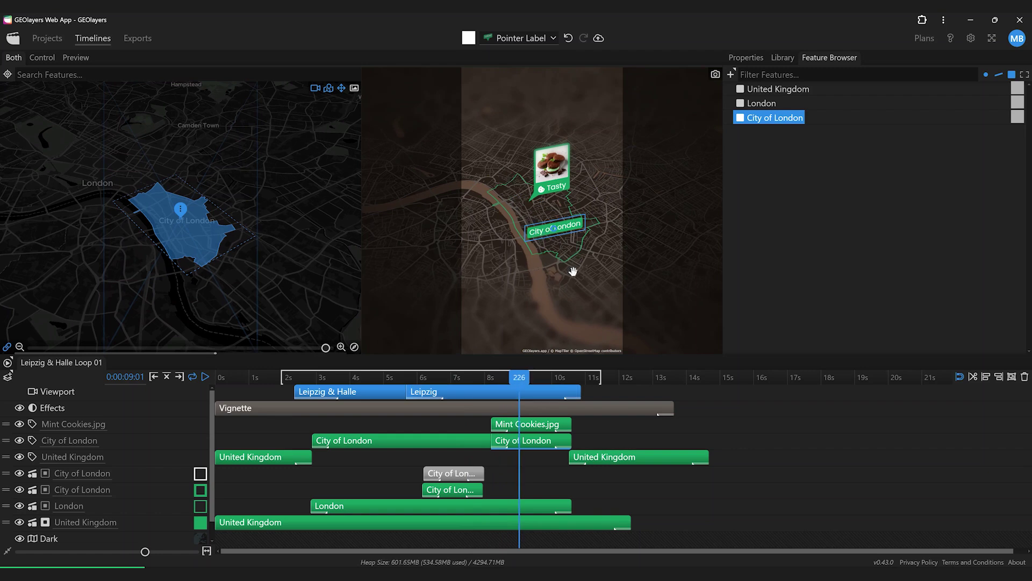
key(space)
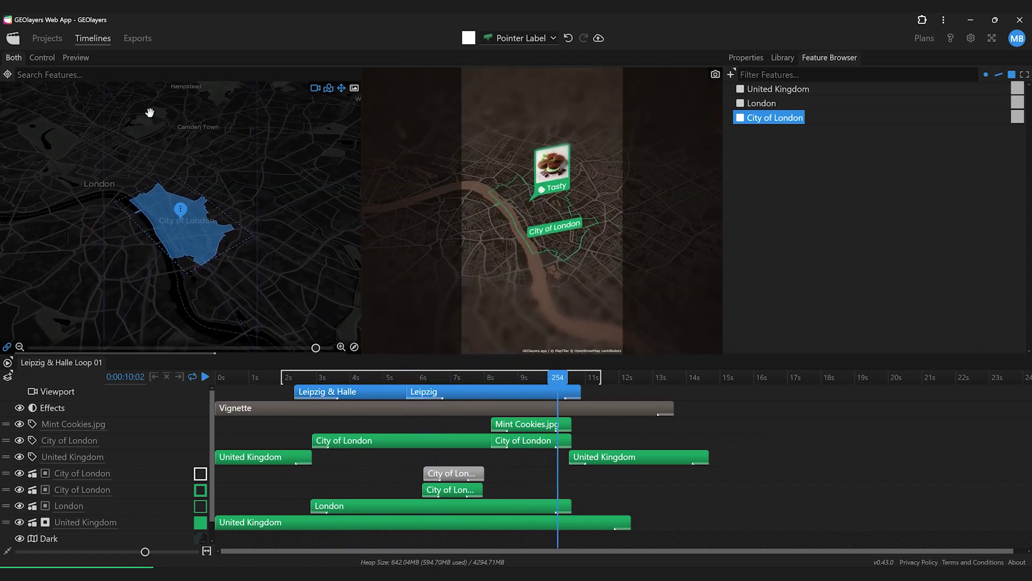
click(138, 39)
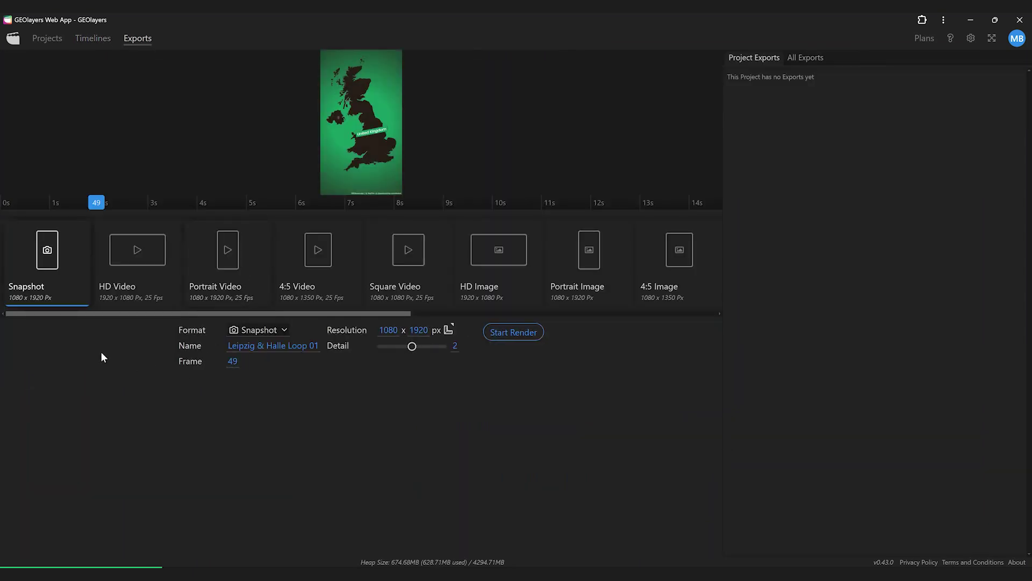
Step: Render with the Portrait Video preset at 1080 x 1920, 25 fps
click(260, 267)
double_click(252, 266)
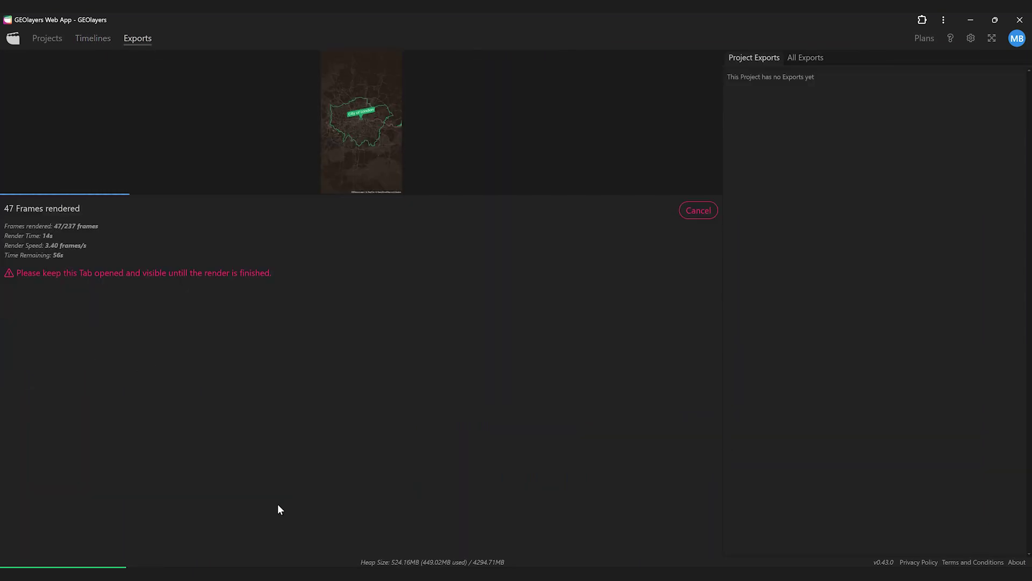